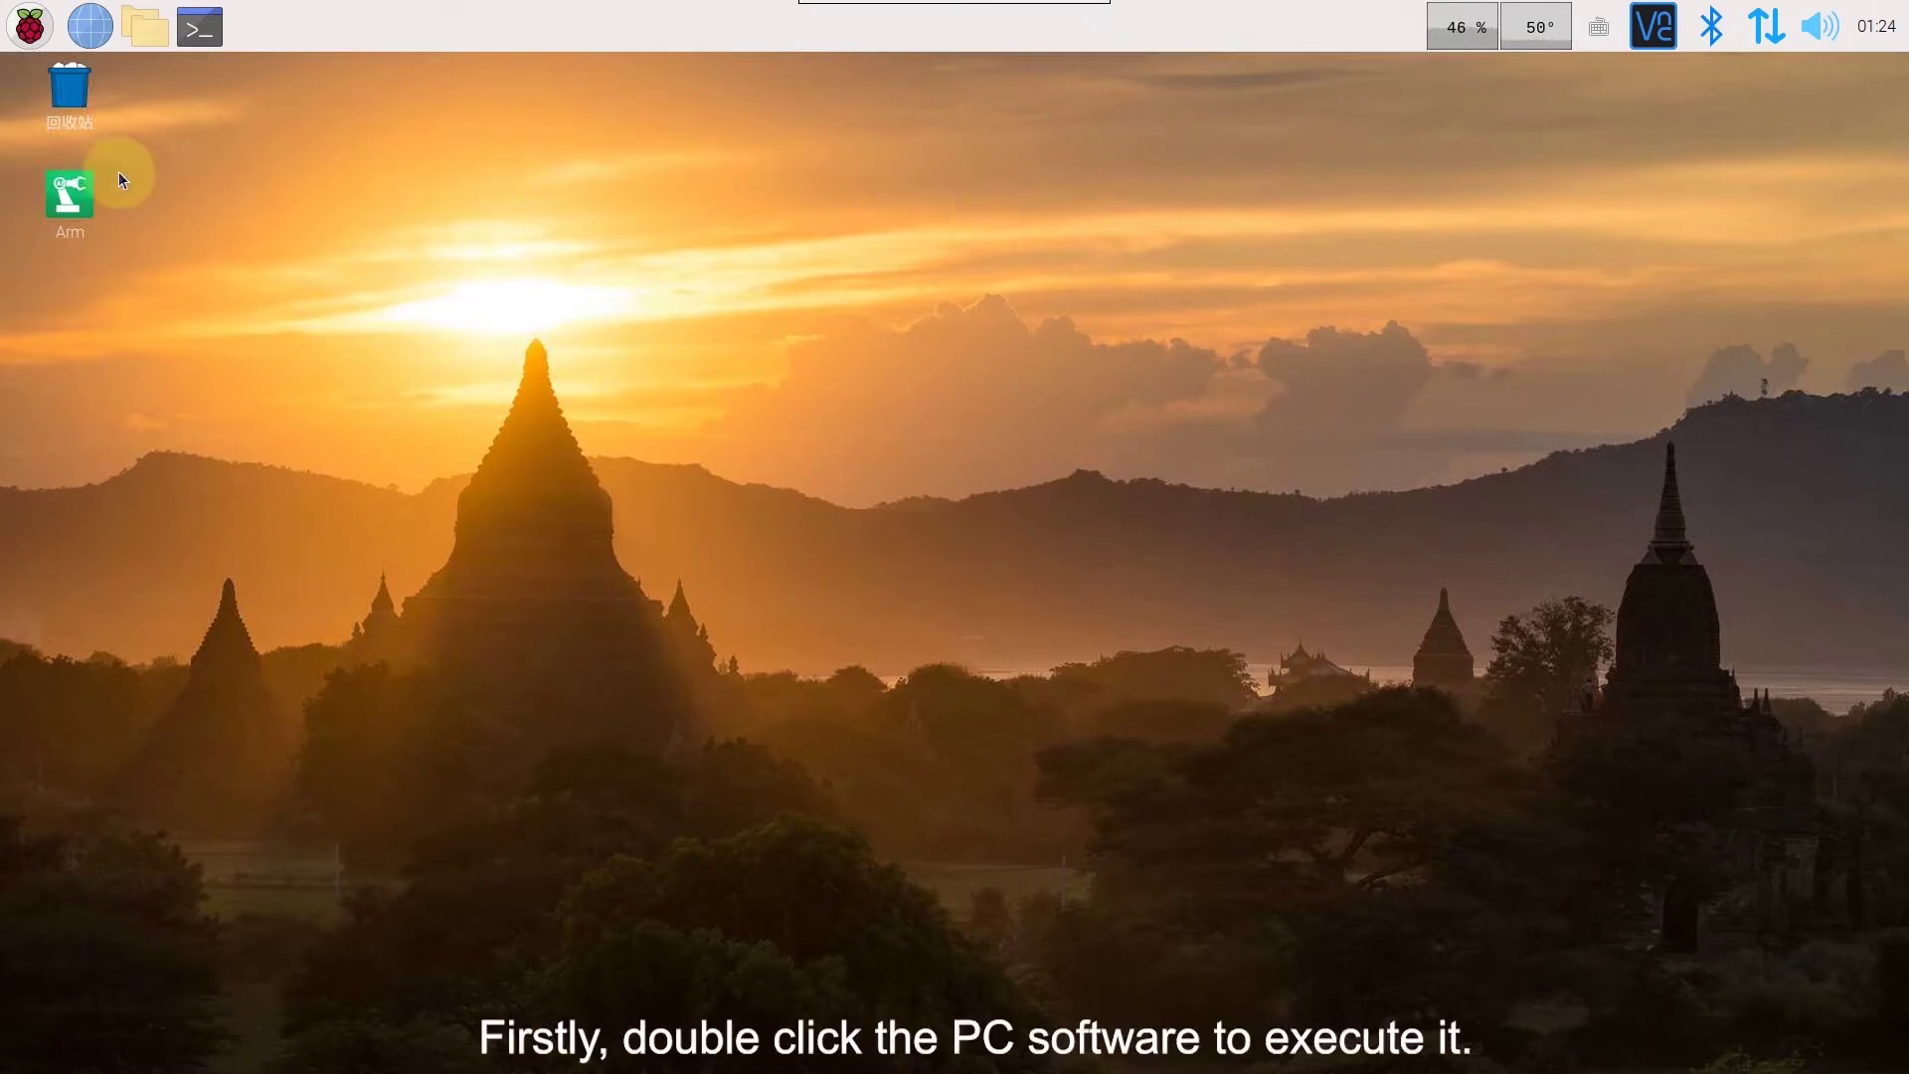
Execute the Arm program from the desktop, view its camera tool page and return to normal mode
double_click(86, 187)
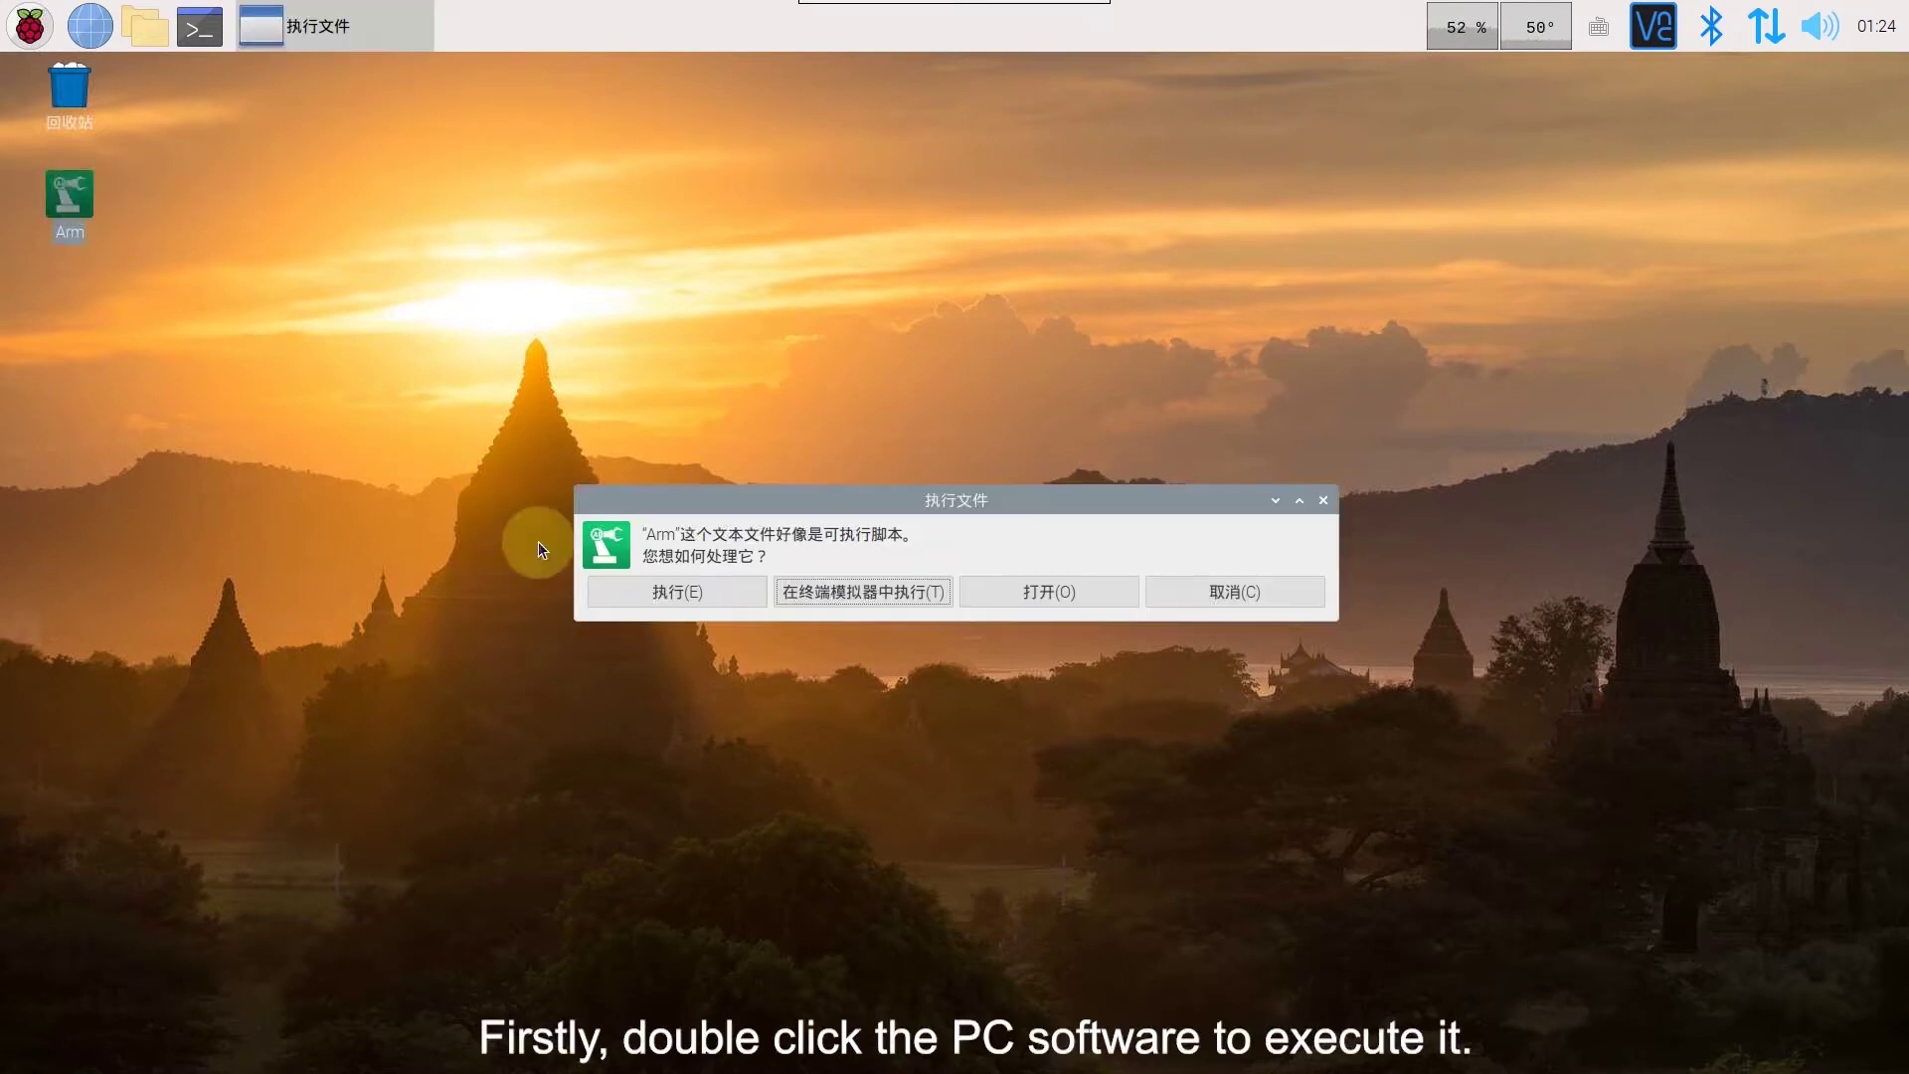
click(645, 595)
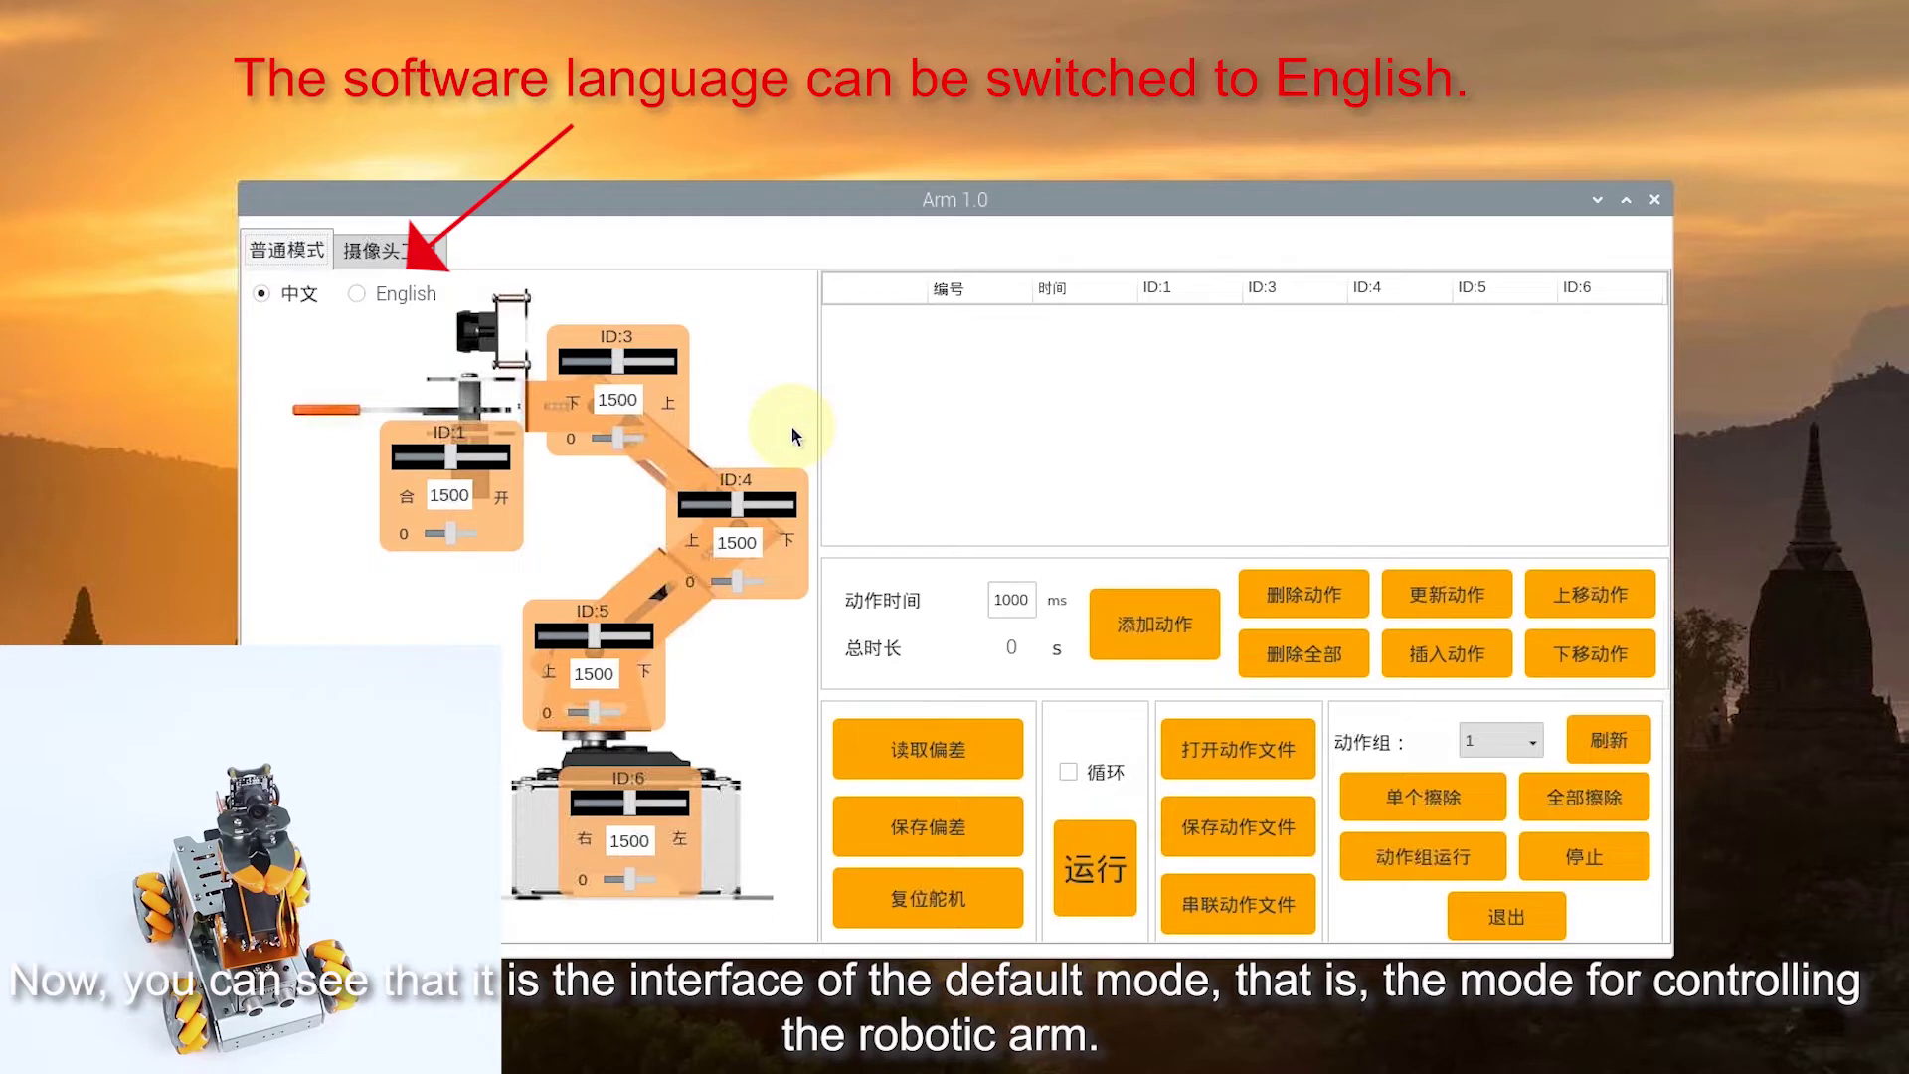
click(393, 250)
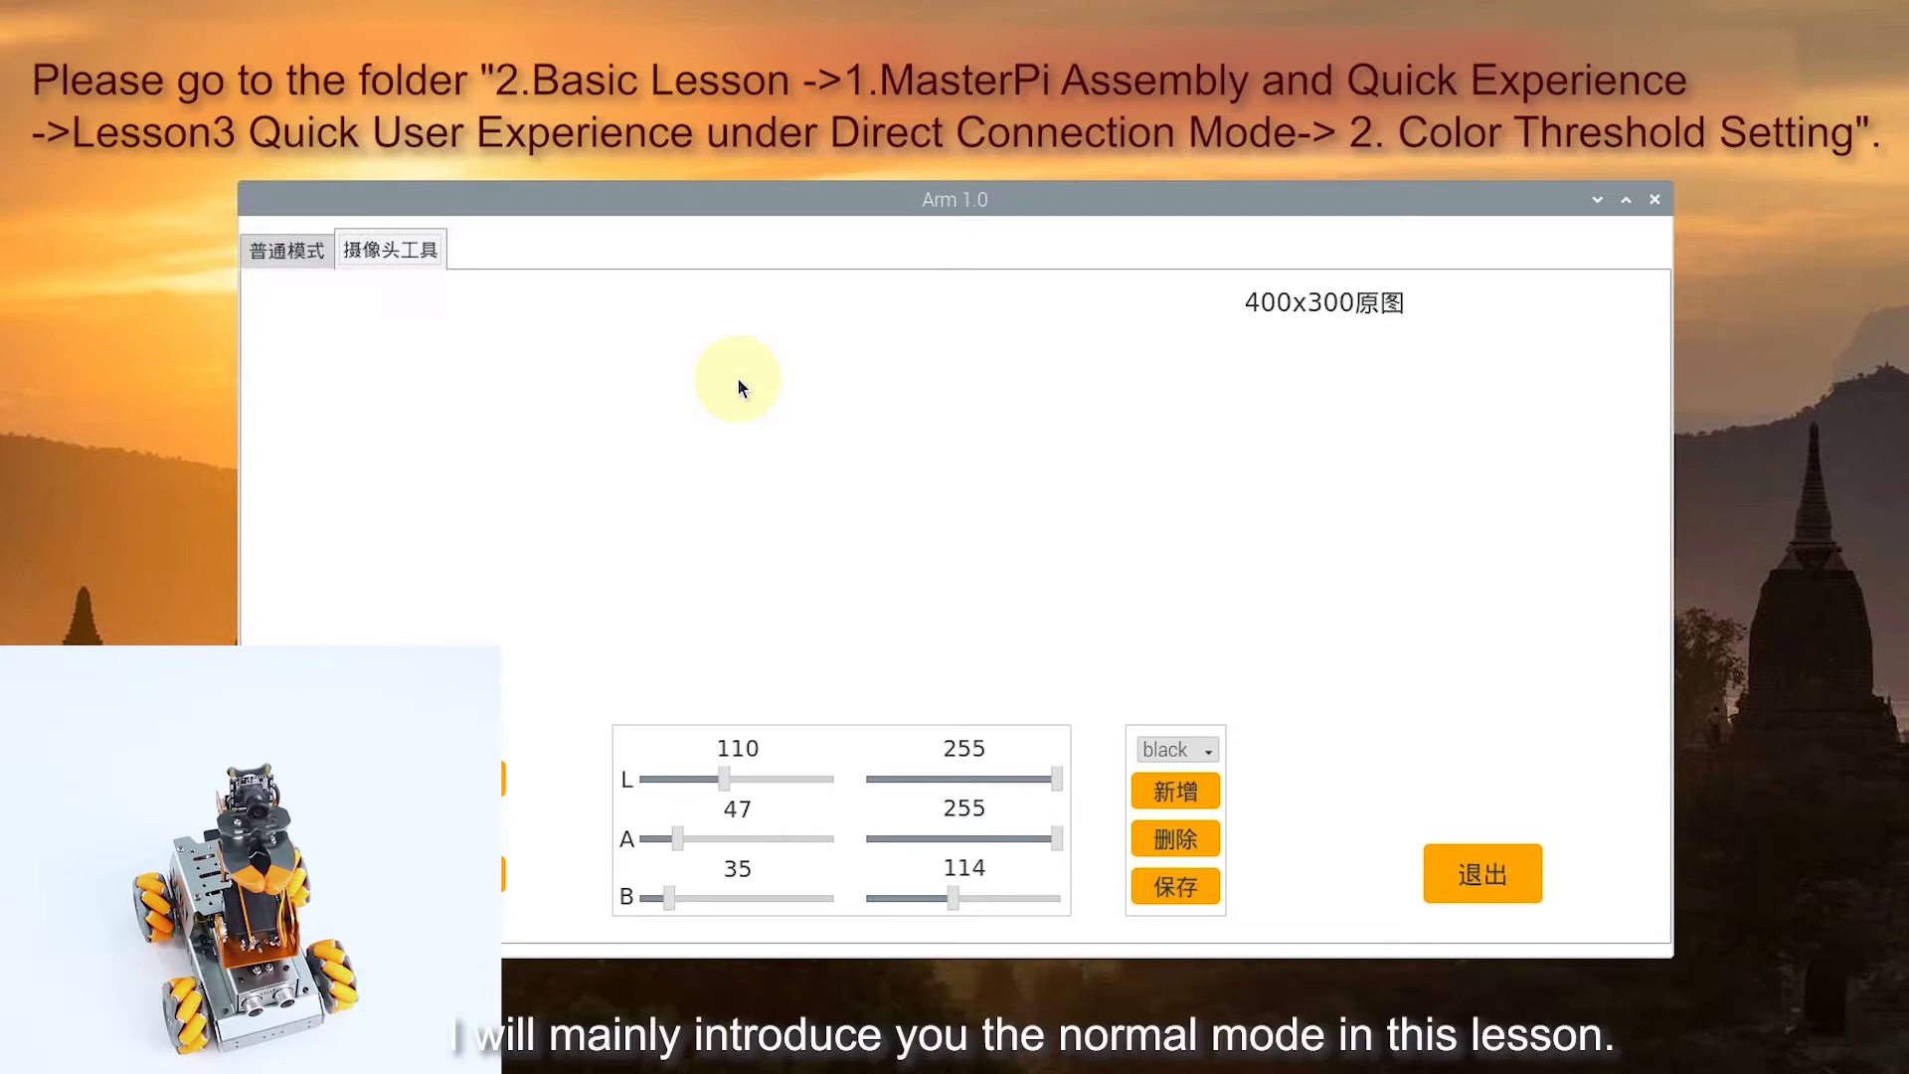
click(286, 253)
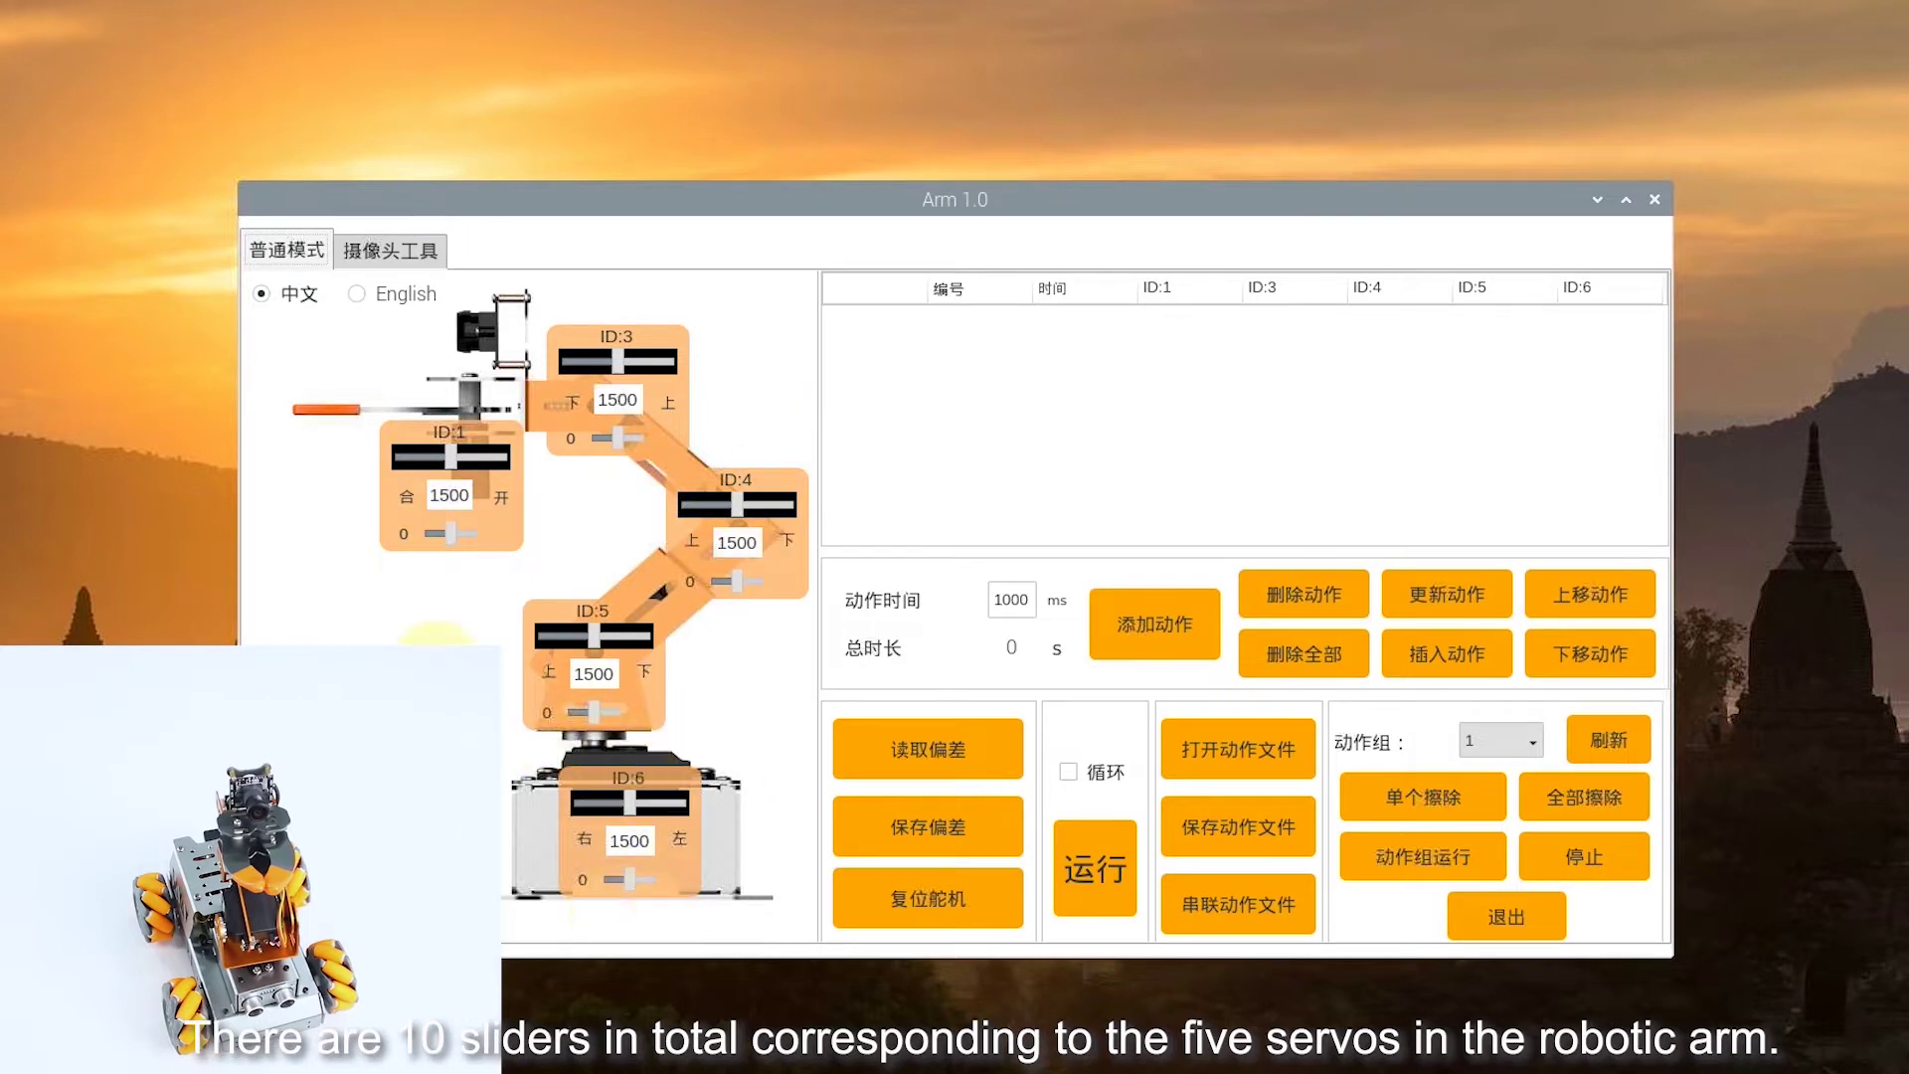
Reset the servos and add a first action with servo ID:4 at 1659 and servo ID:6 at 1273
click(905, 908)
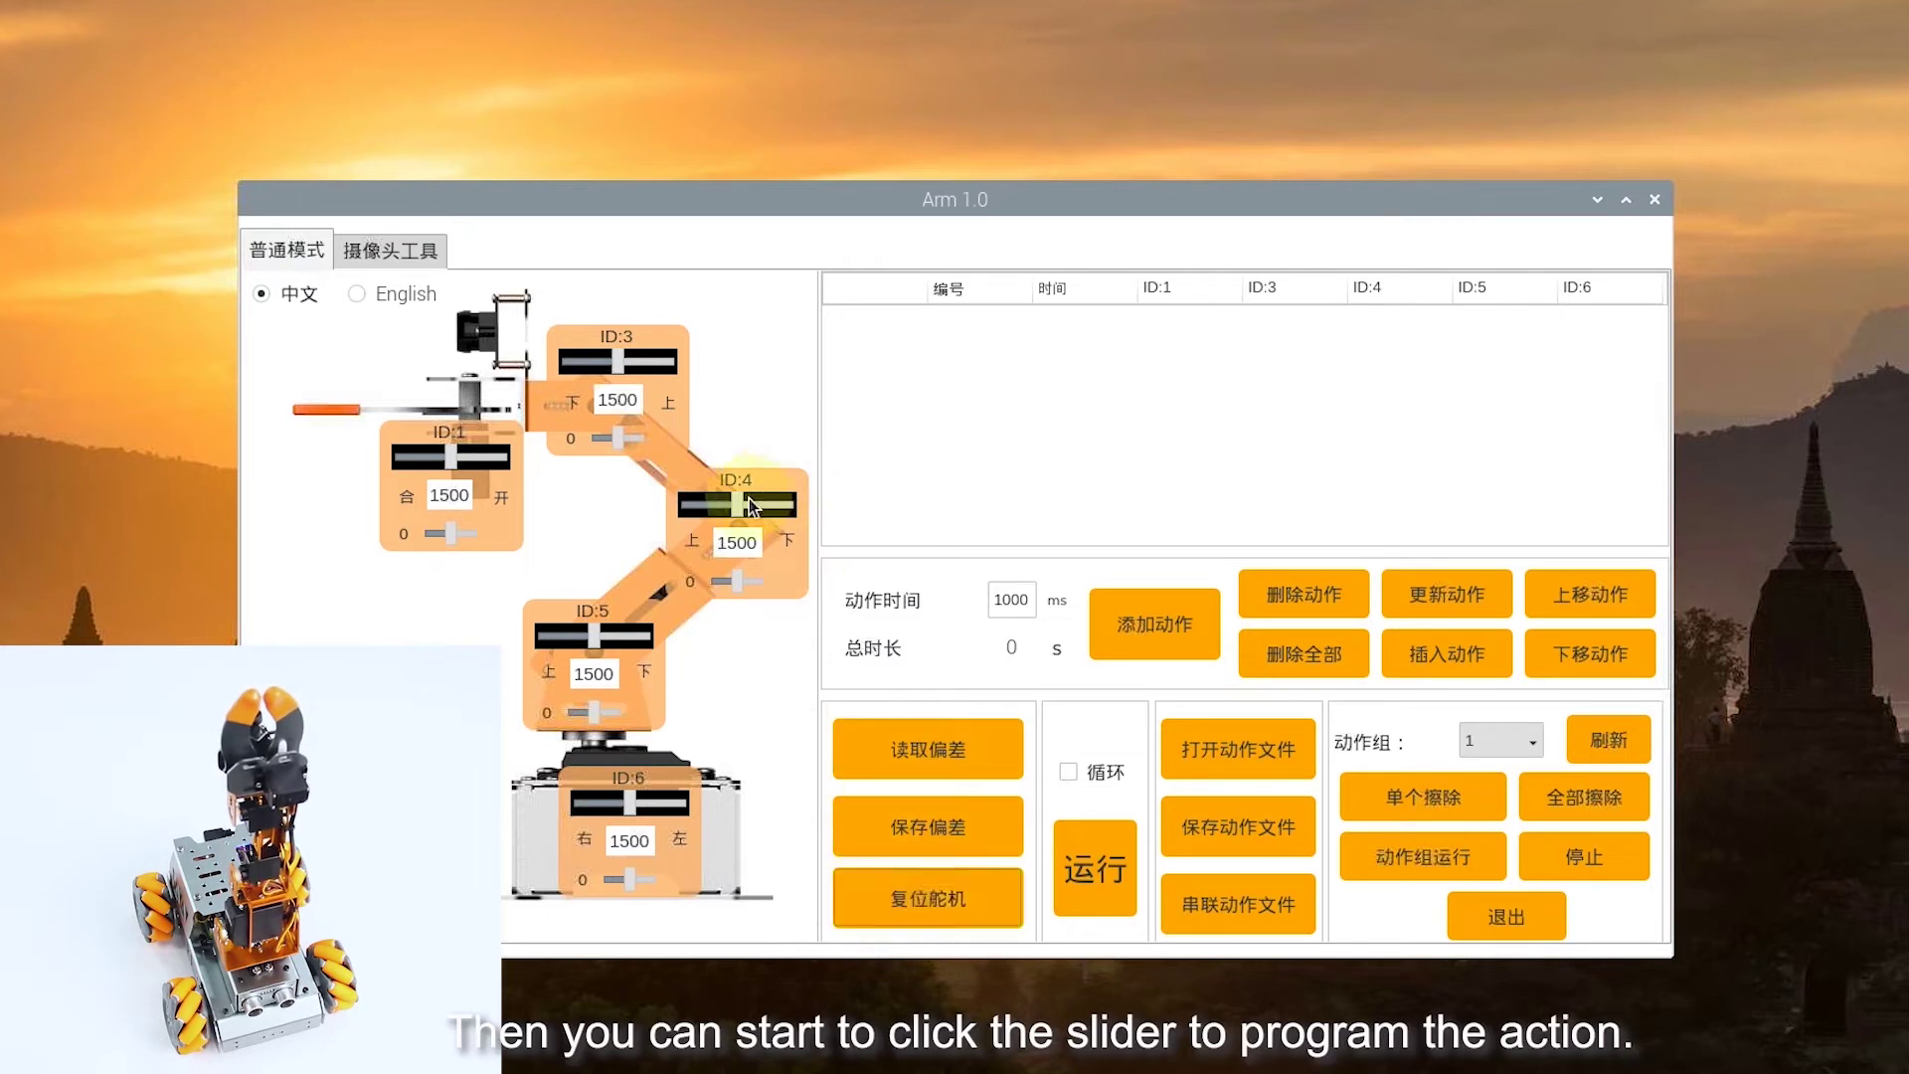
drag(737, 511, 745, 509)
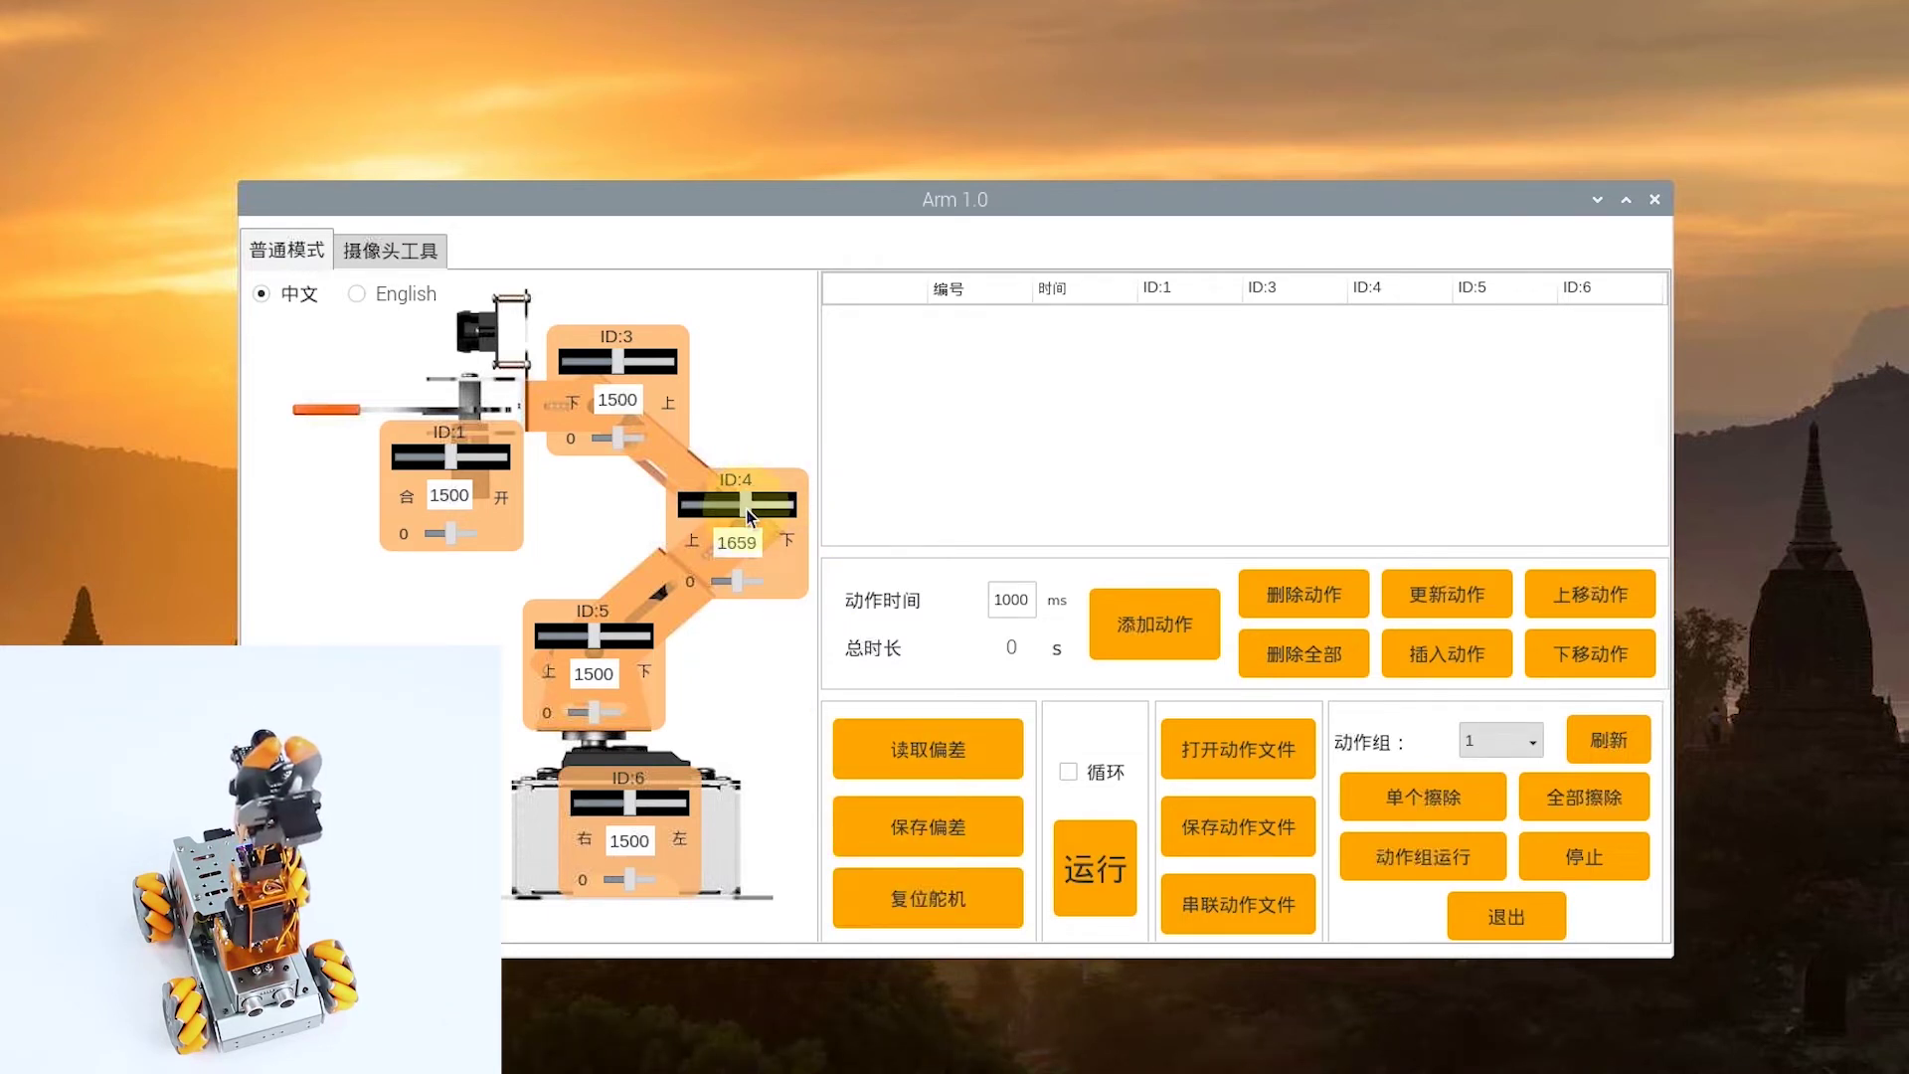
drag(629, 806, 623, 809)
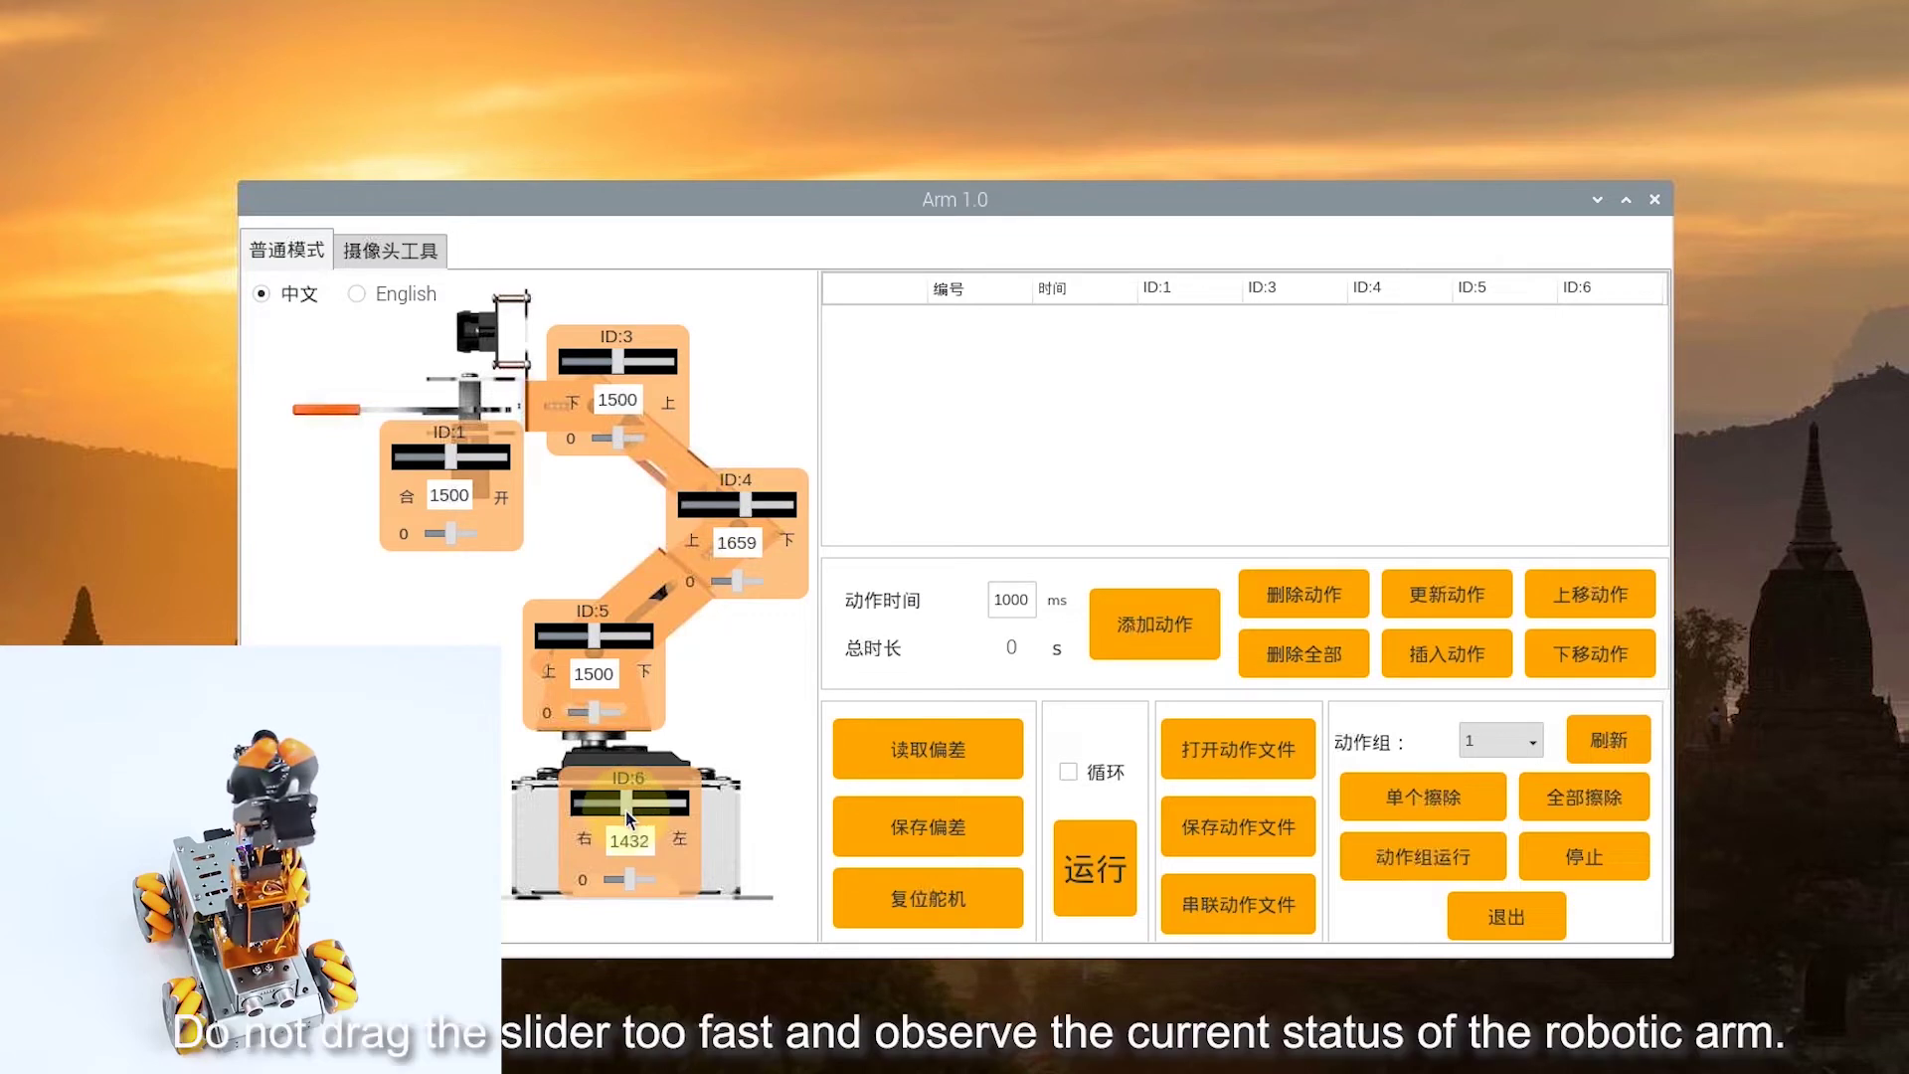
drag(623, 810, 618, 807)
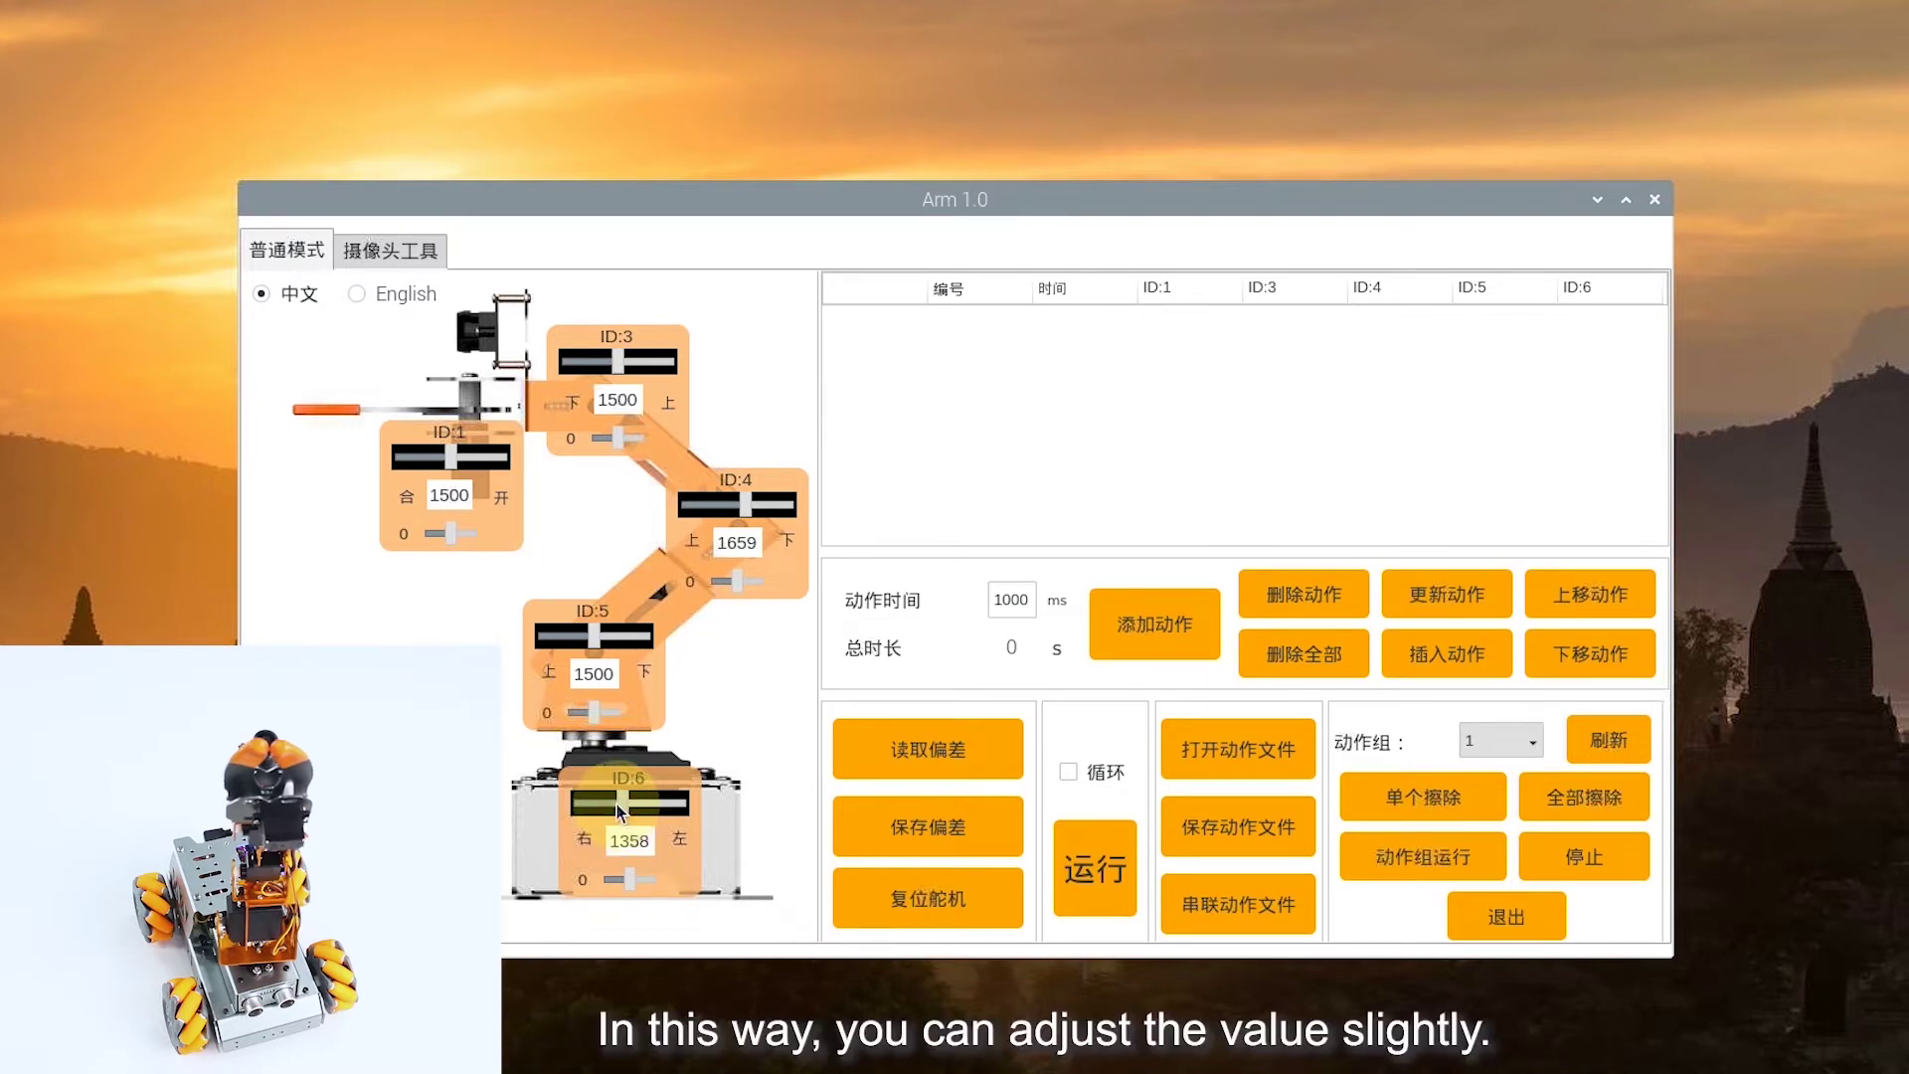
scroll(611, 803, down, 10)
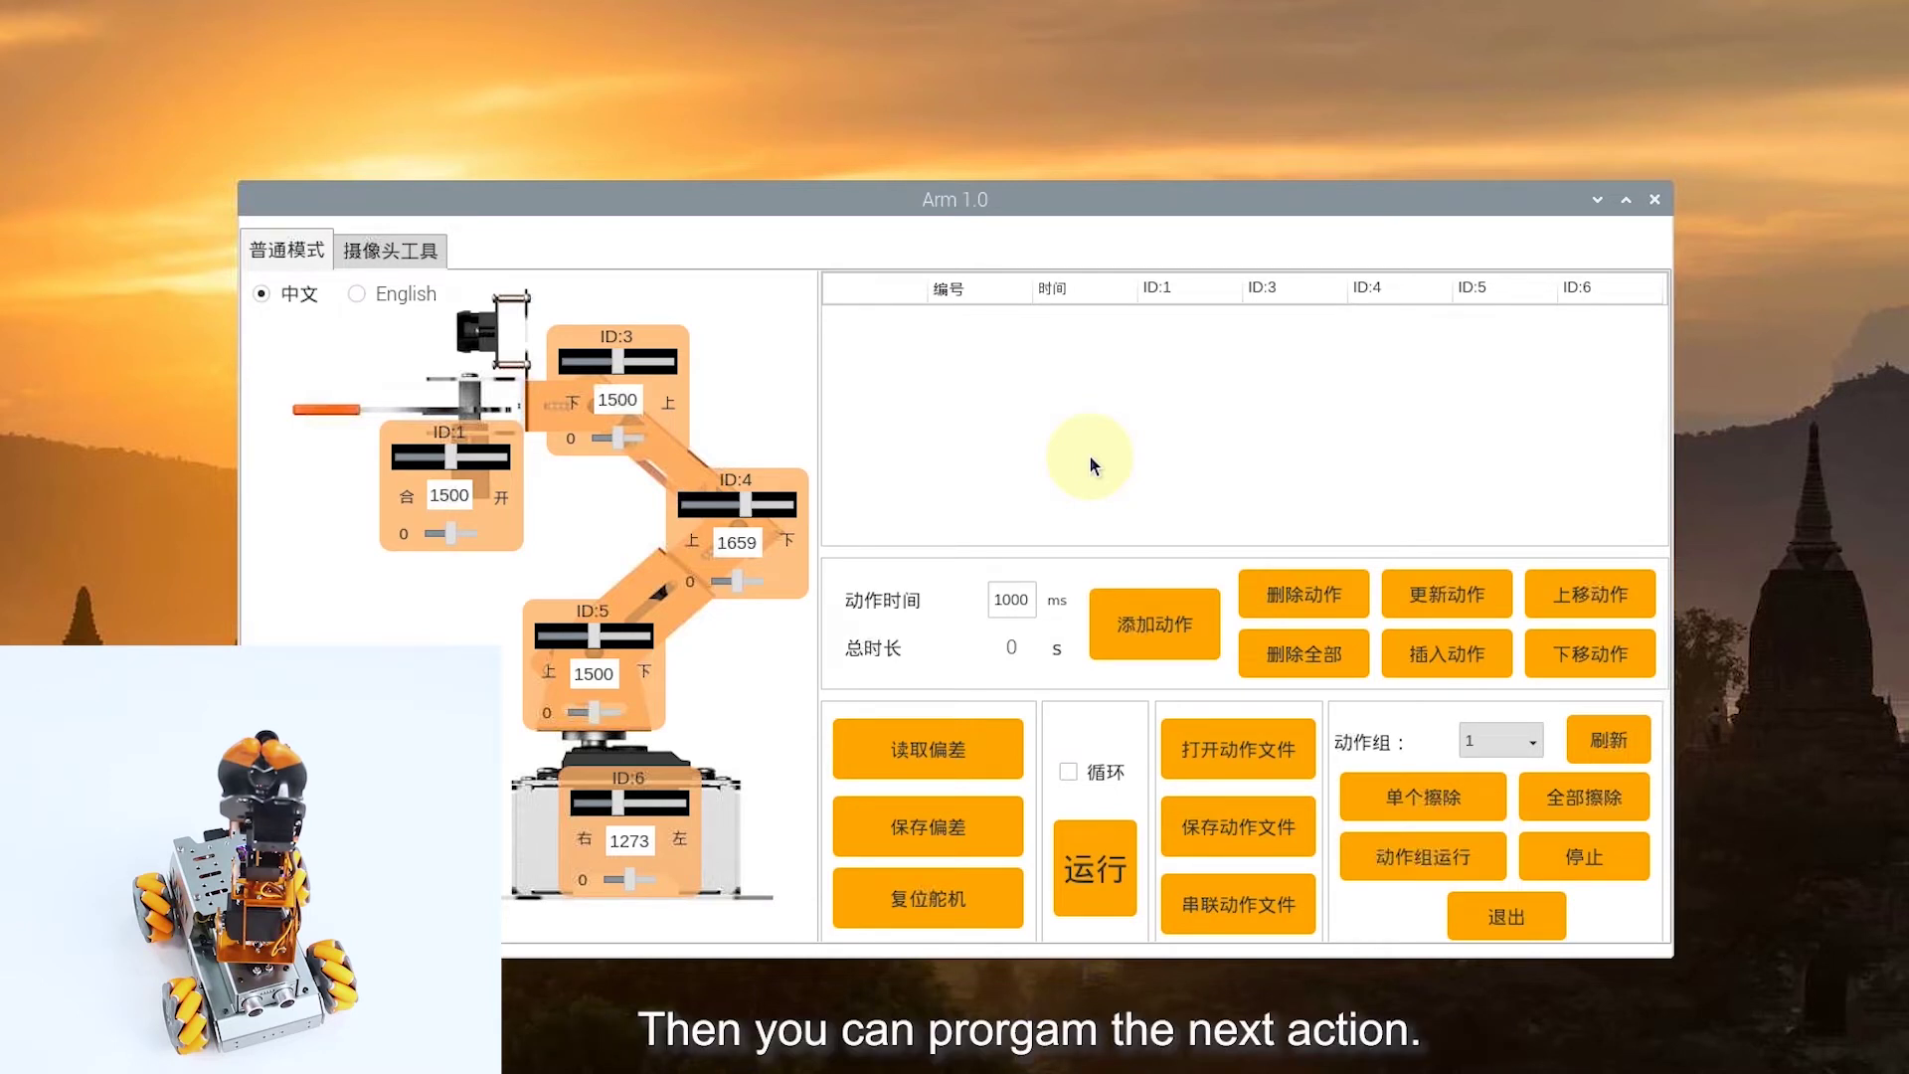
click(1113, 602)
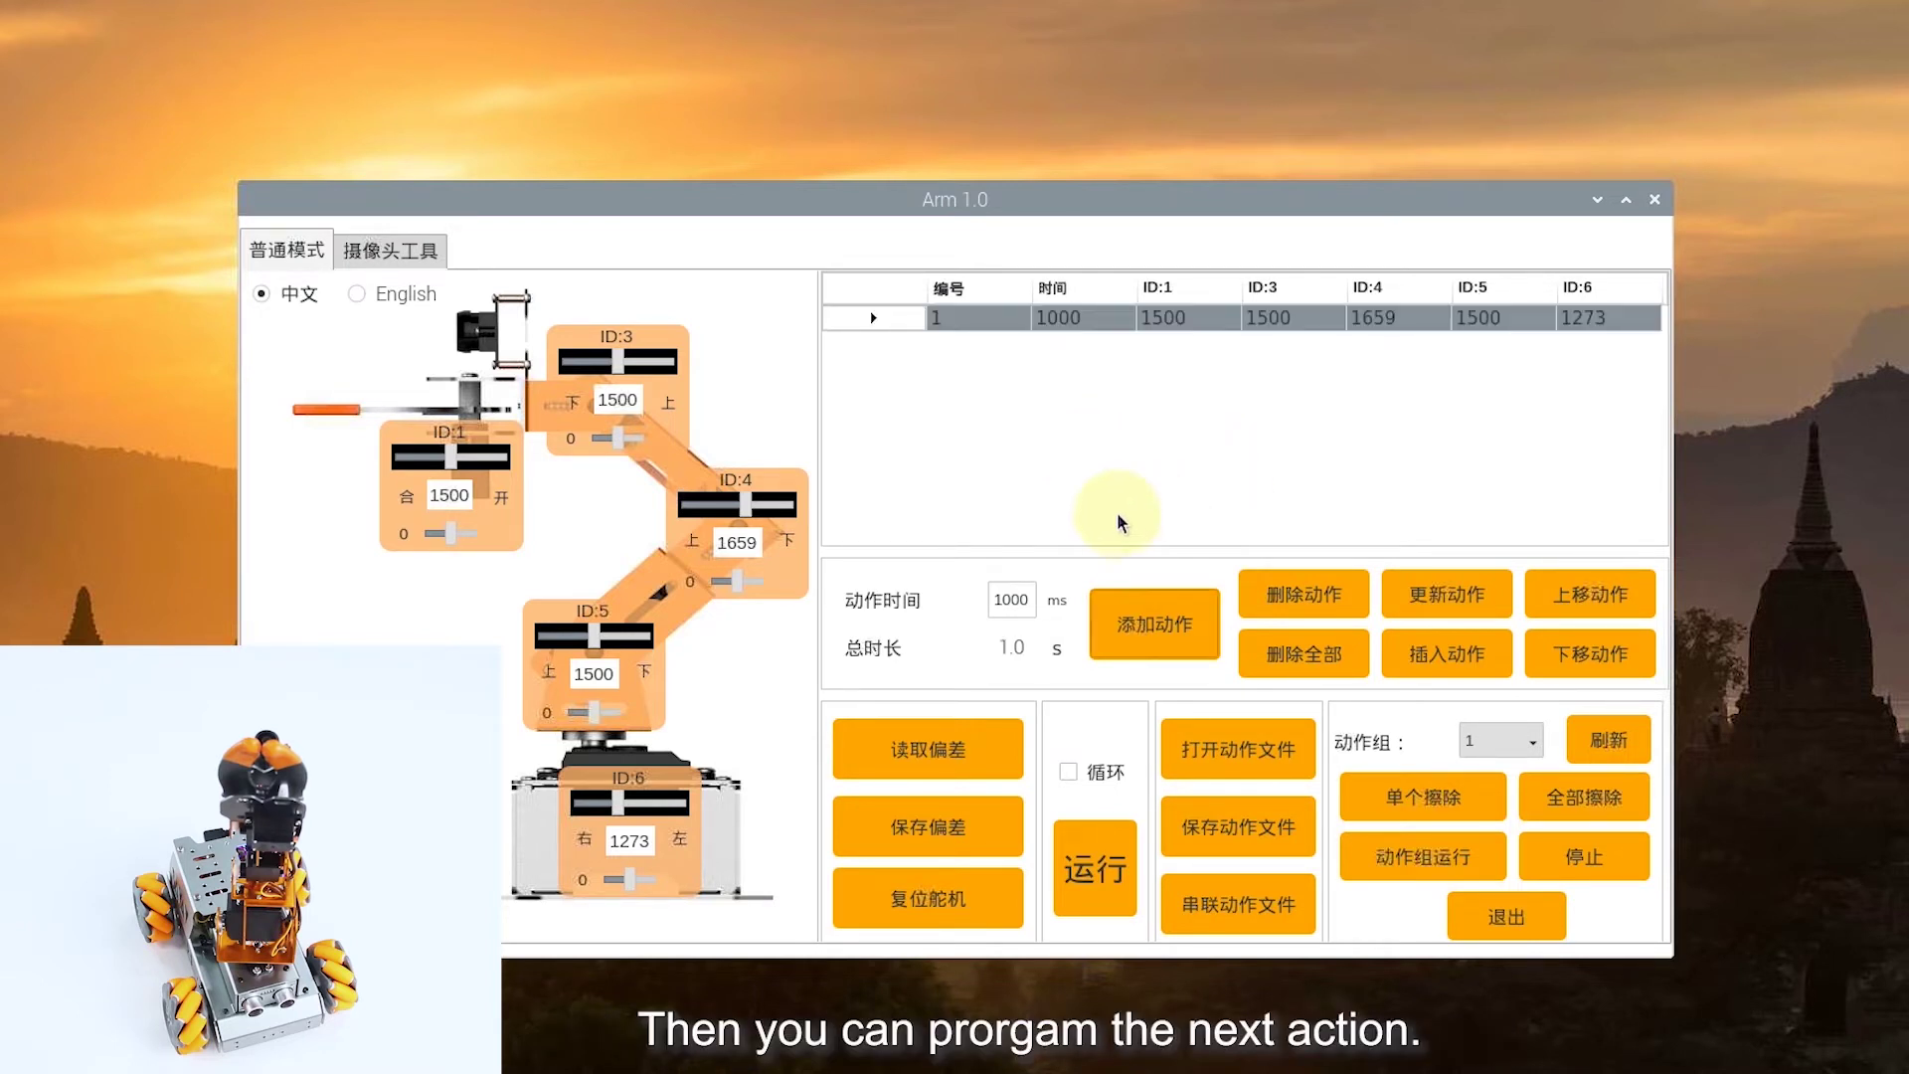
Add three more actions, successively changing servo ID:6 to 750, servo ID:4 to 1909 and servo ID:1 to 1841
click(1113, 602)
drag(746, 505, 760, 505)
click(1124, 623)
drag(451, 457, 468, 456)
click(1153, 623)
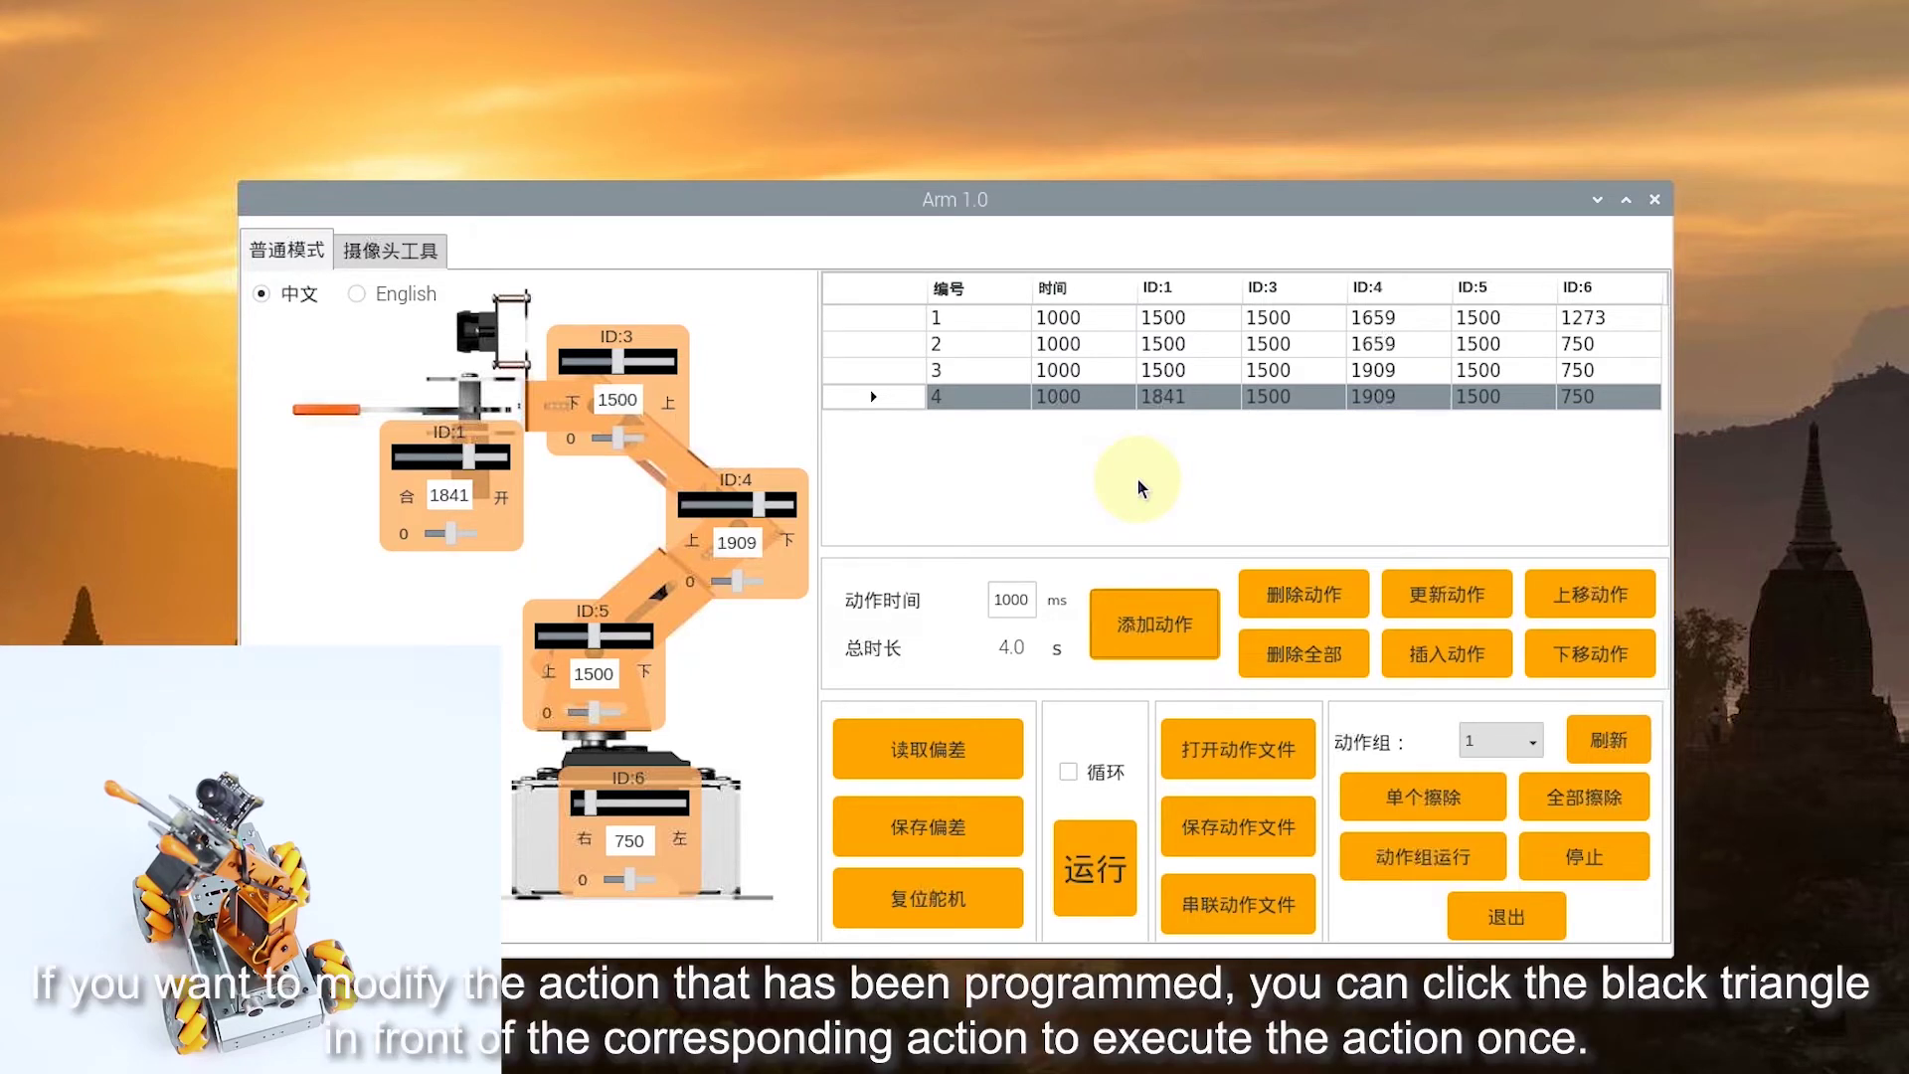
Set servo ID:3 to 909 for action 2 and update that action in the list
click(894, 343)
click(877, 342)
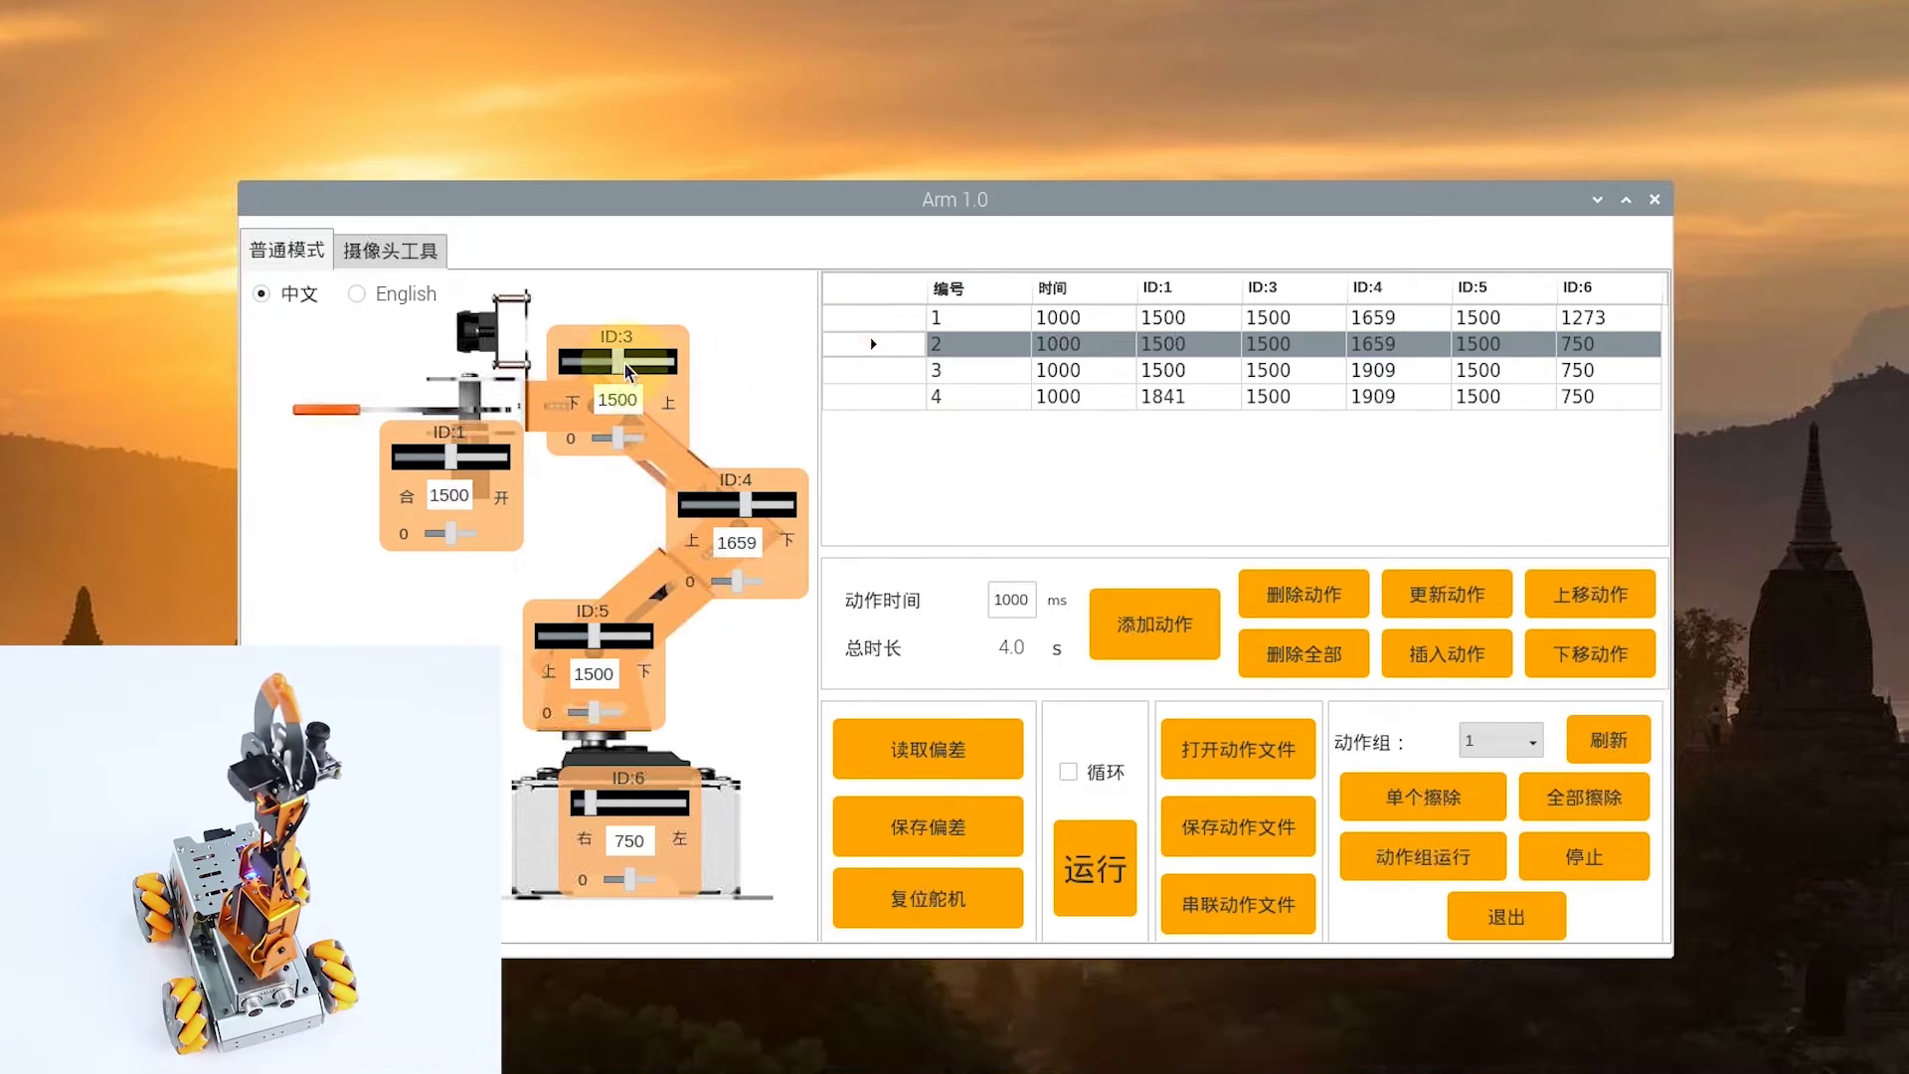
mouse_move(625, 362)
mouse_down()
mouse_move(645, 363)
mouse_move(594, 366)
mouse_up()
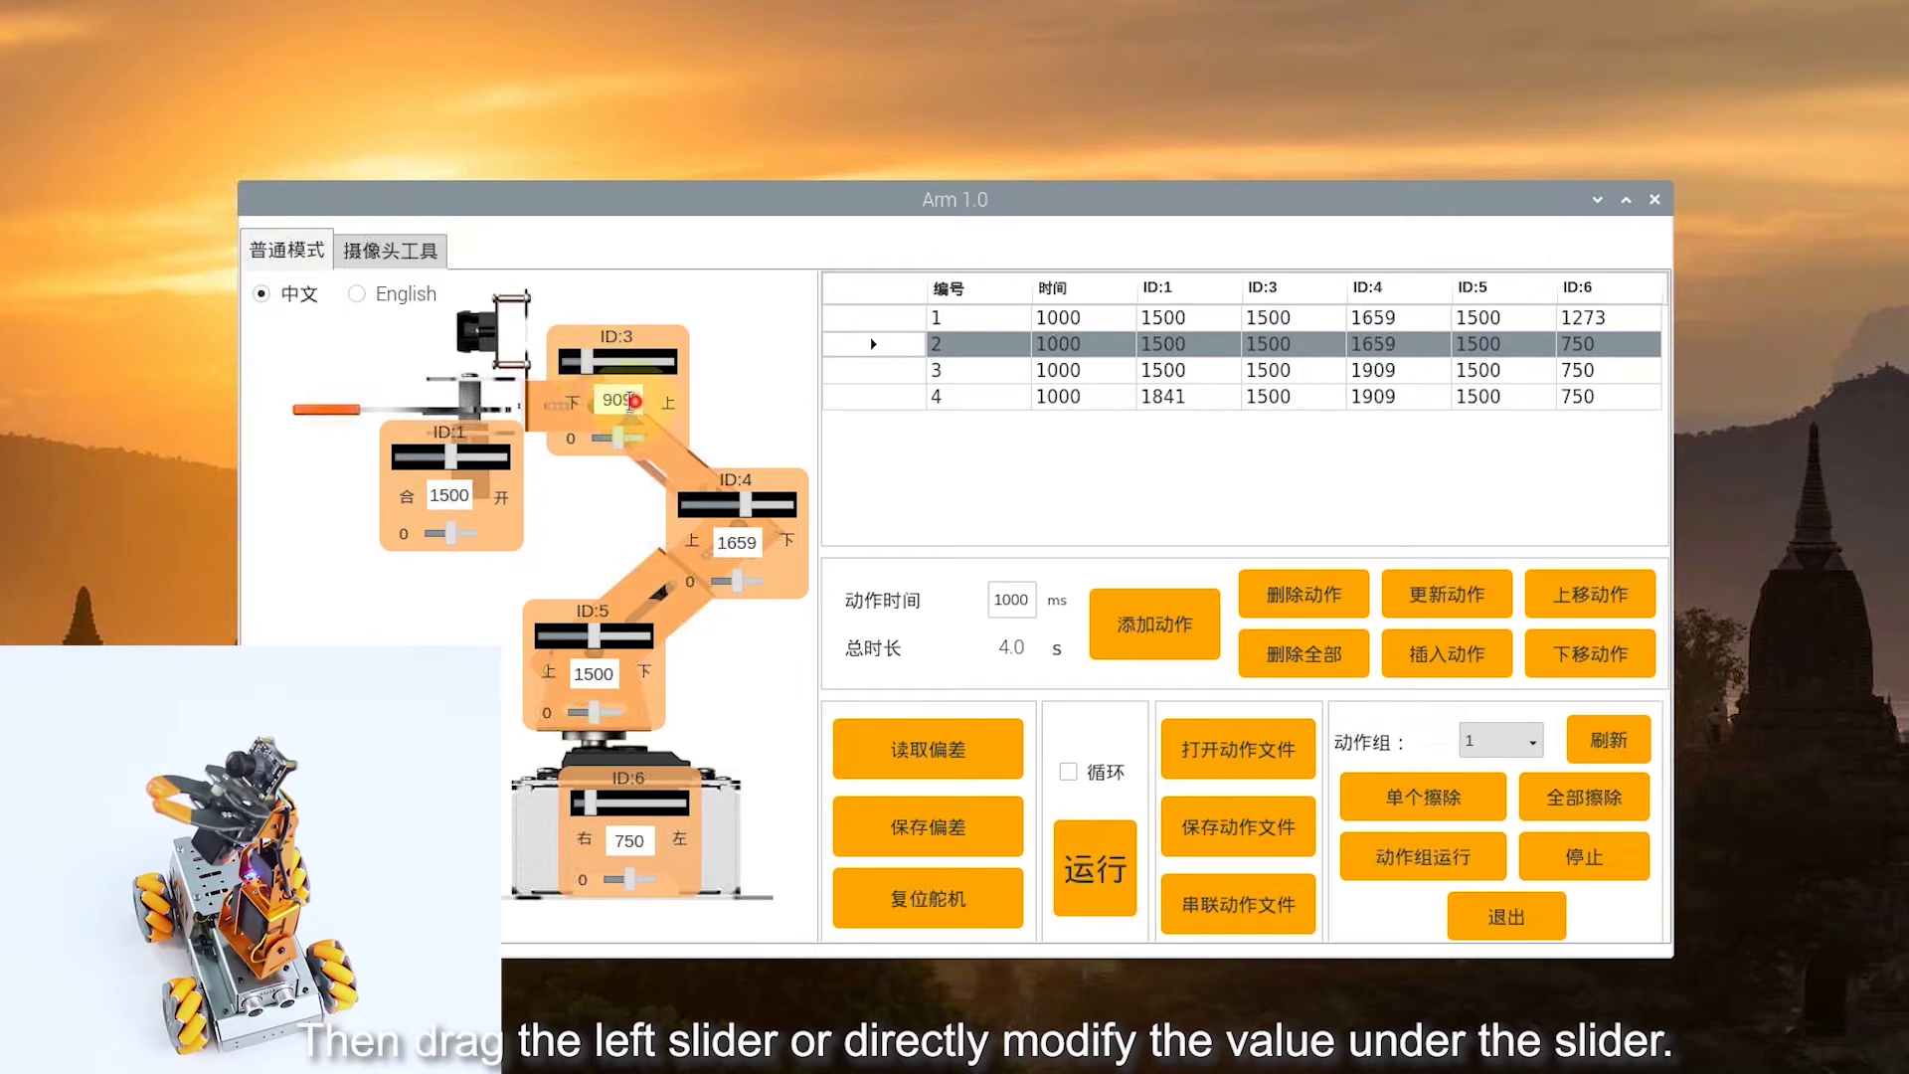
double_click(617, 401)
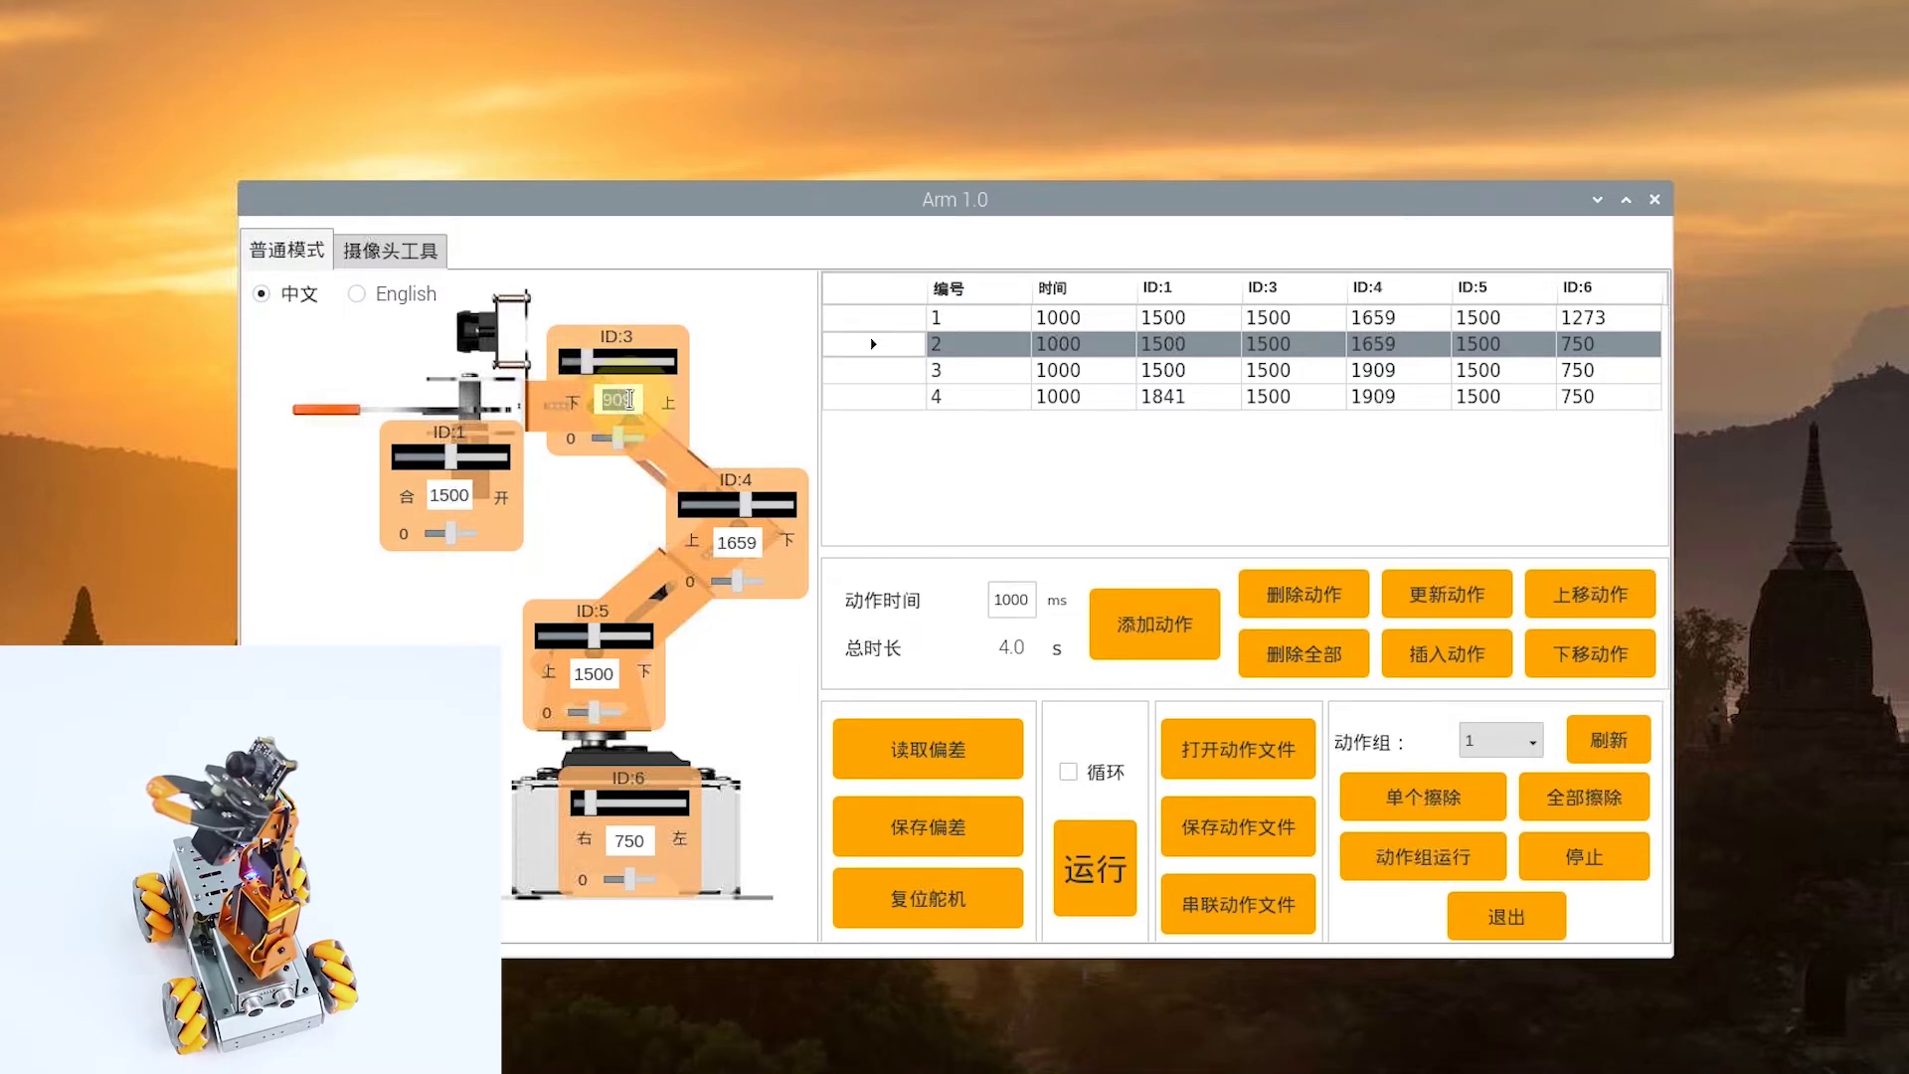
click(1447, 594)
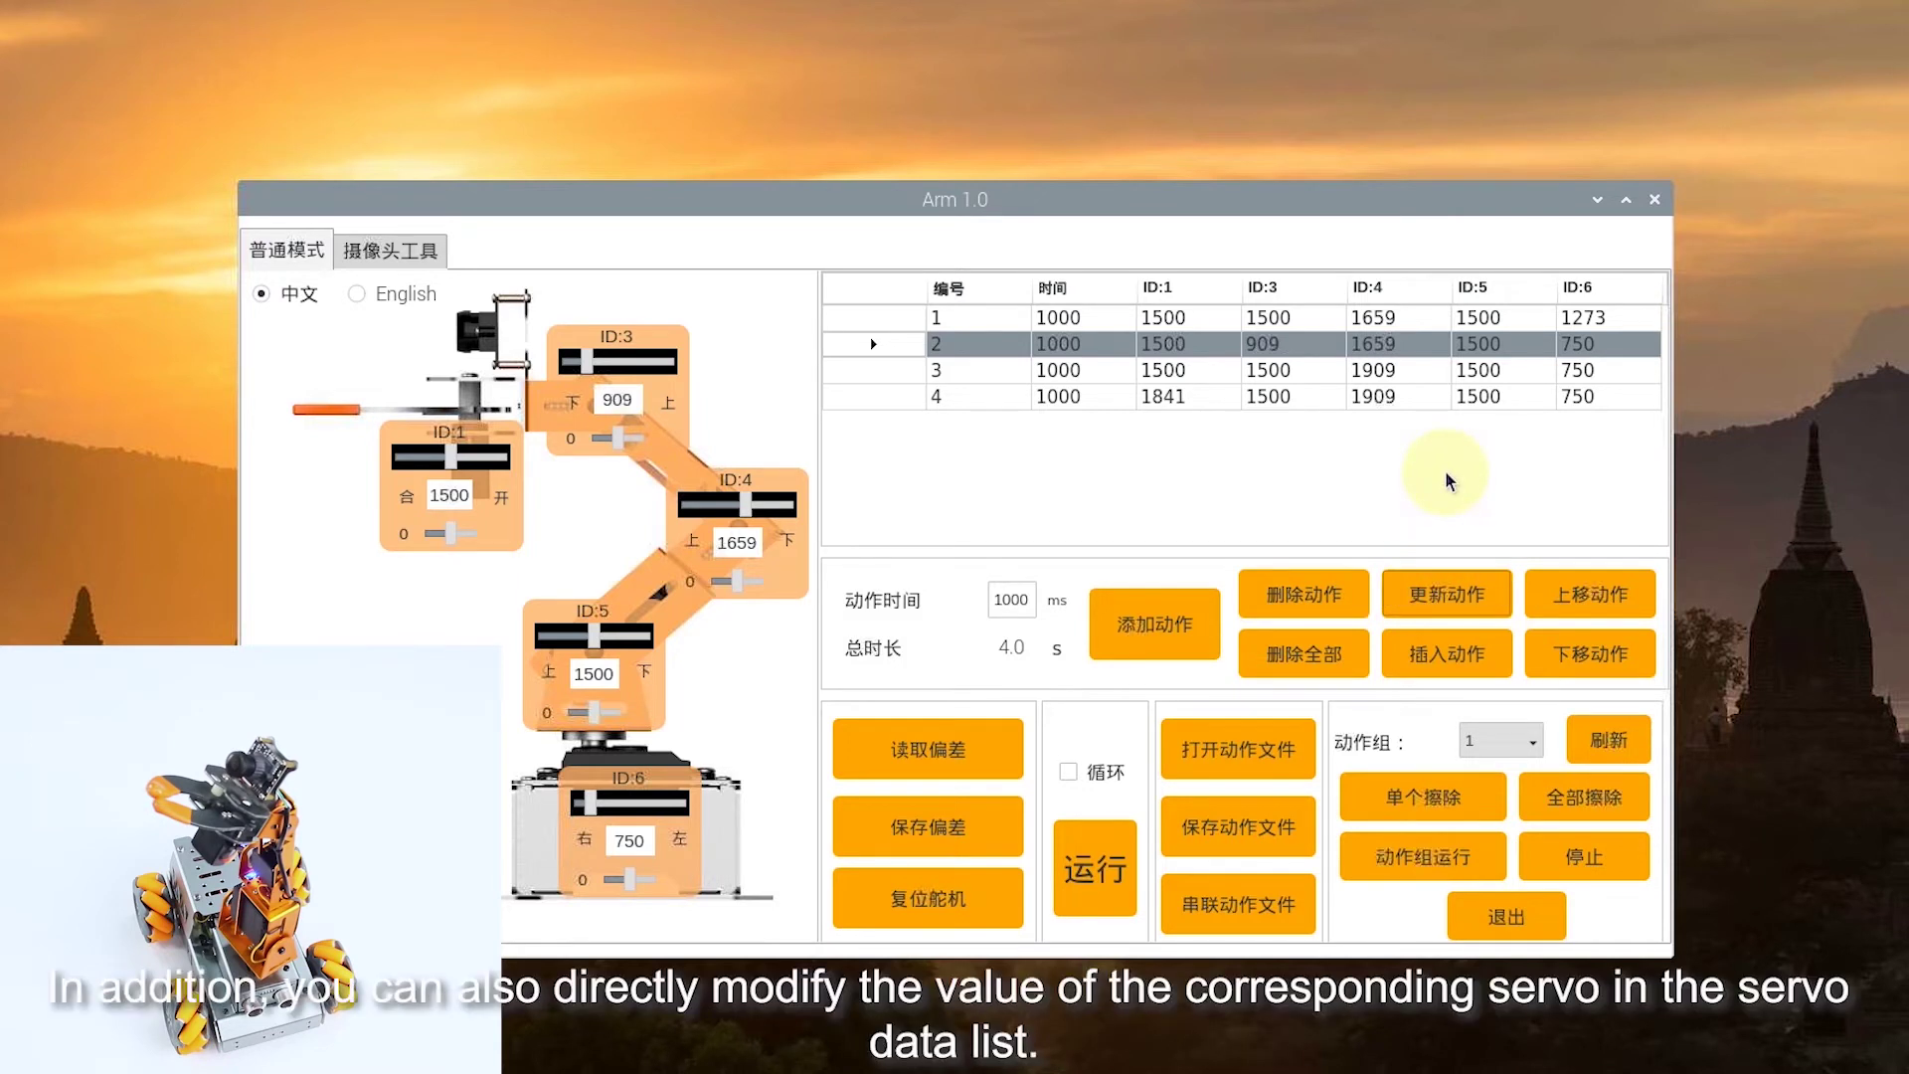
Open action 2's ID:3 value in the action list and the action running time for editing
click(1299, 344)
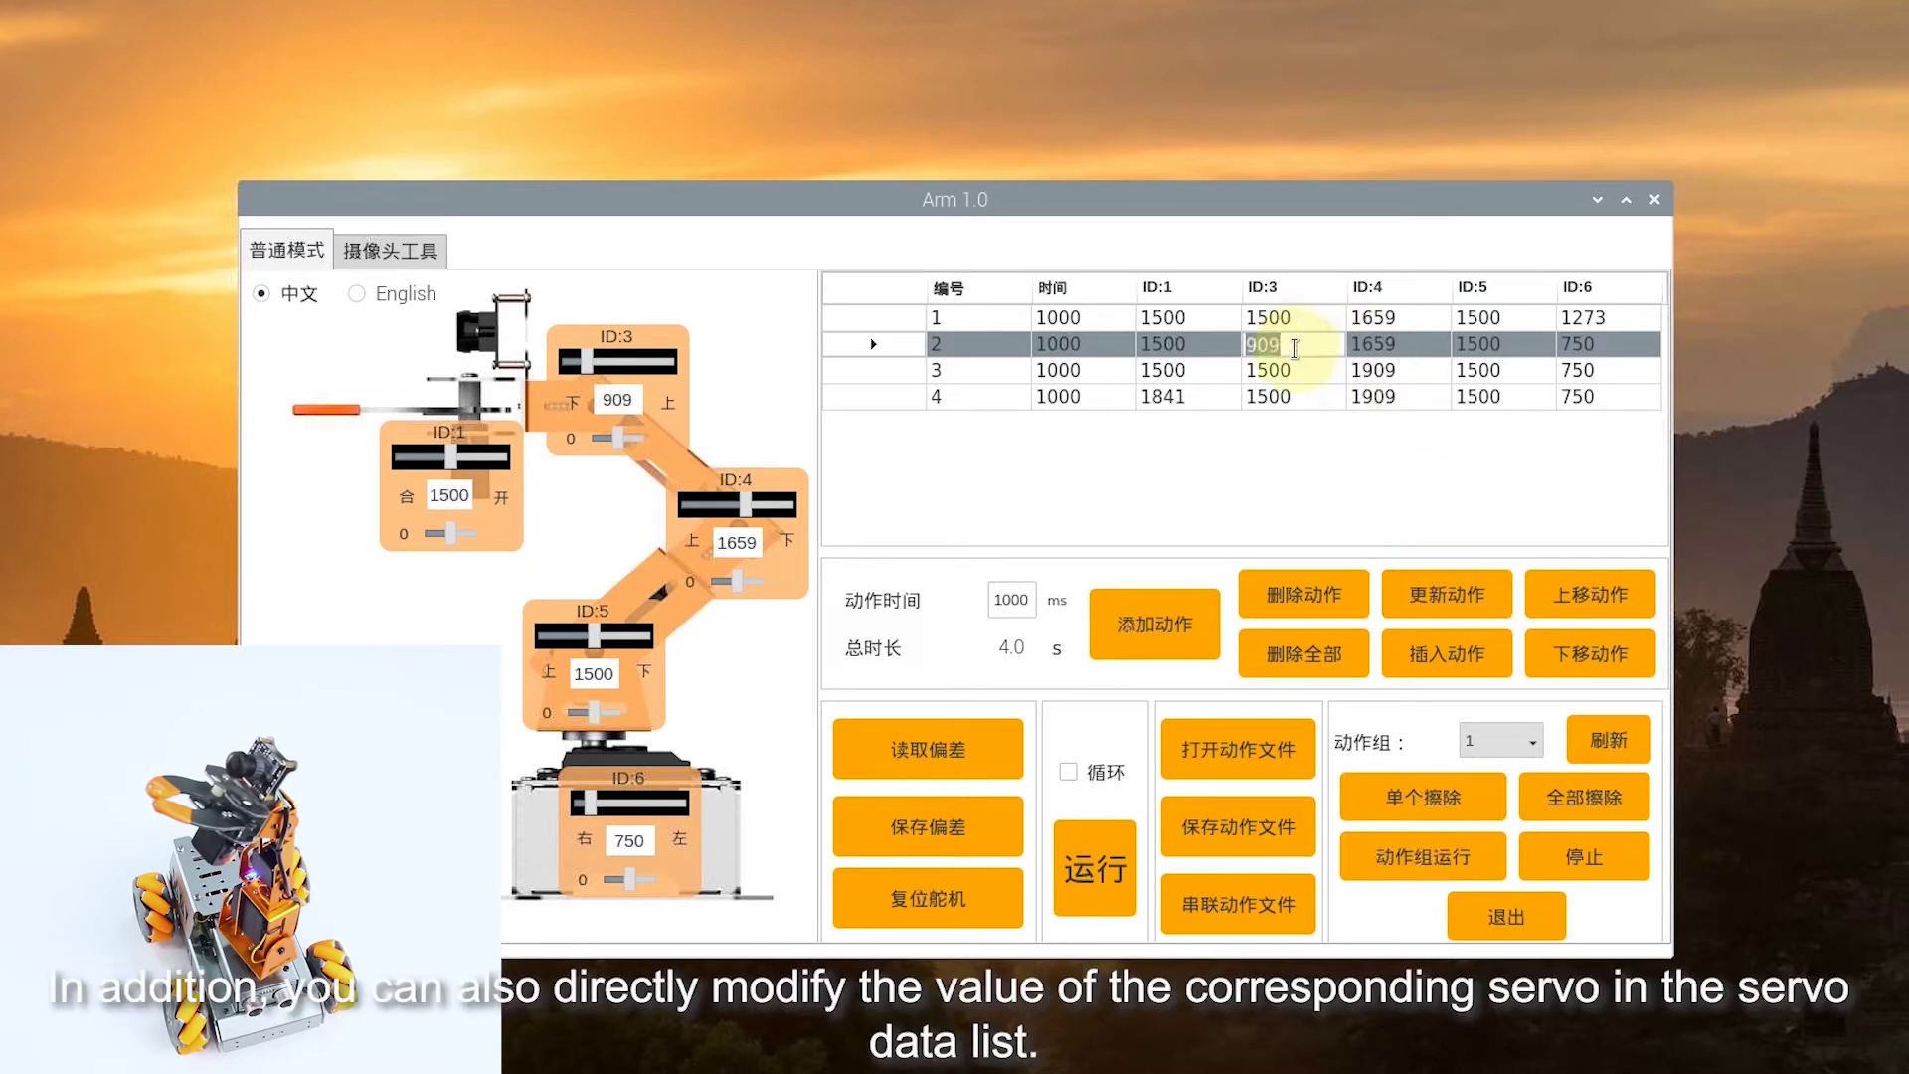
double_click(1279, 345)
click(1289, 515)
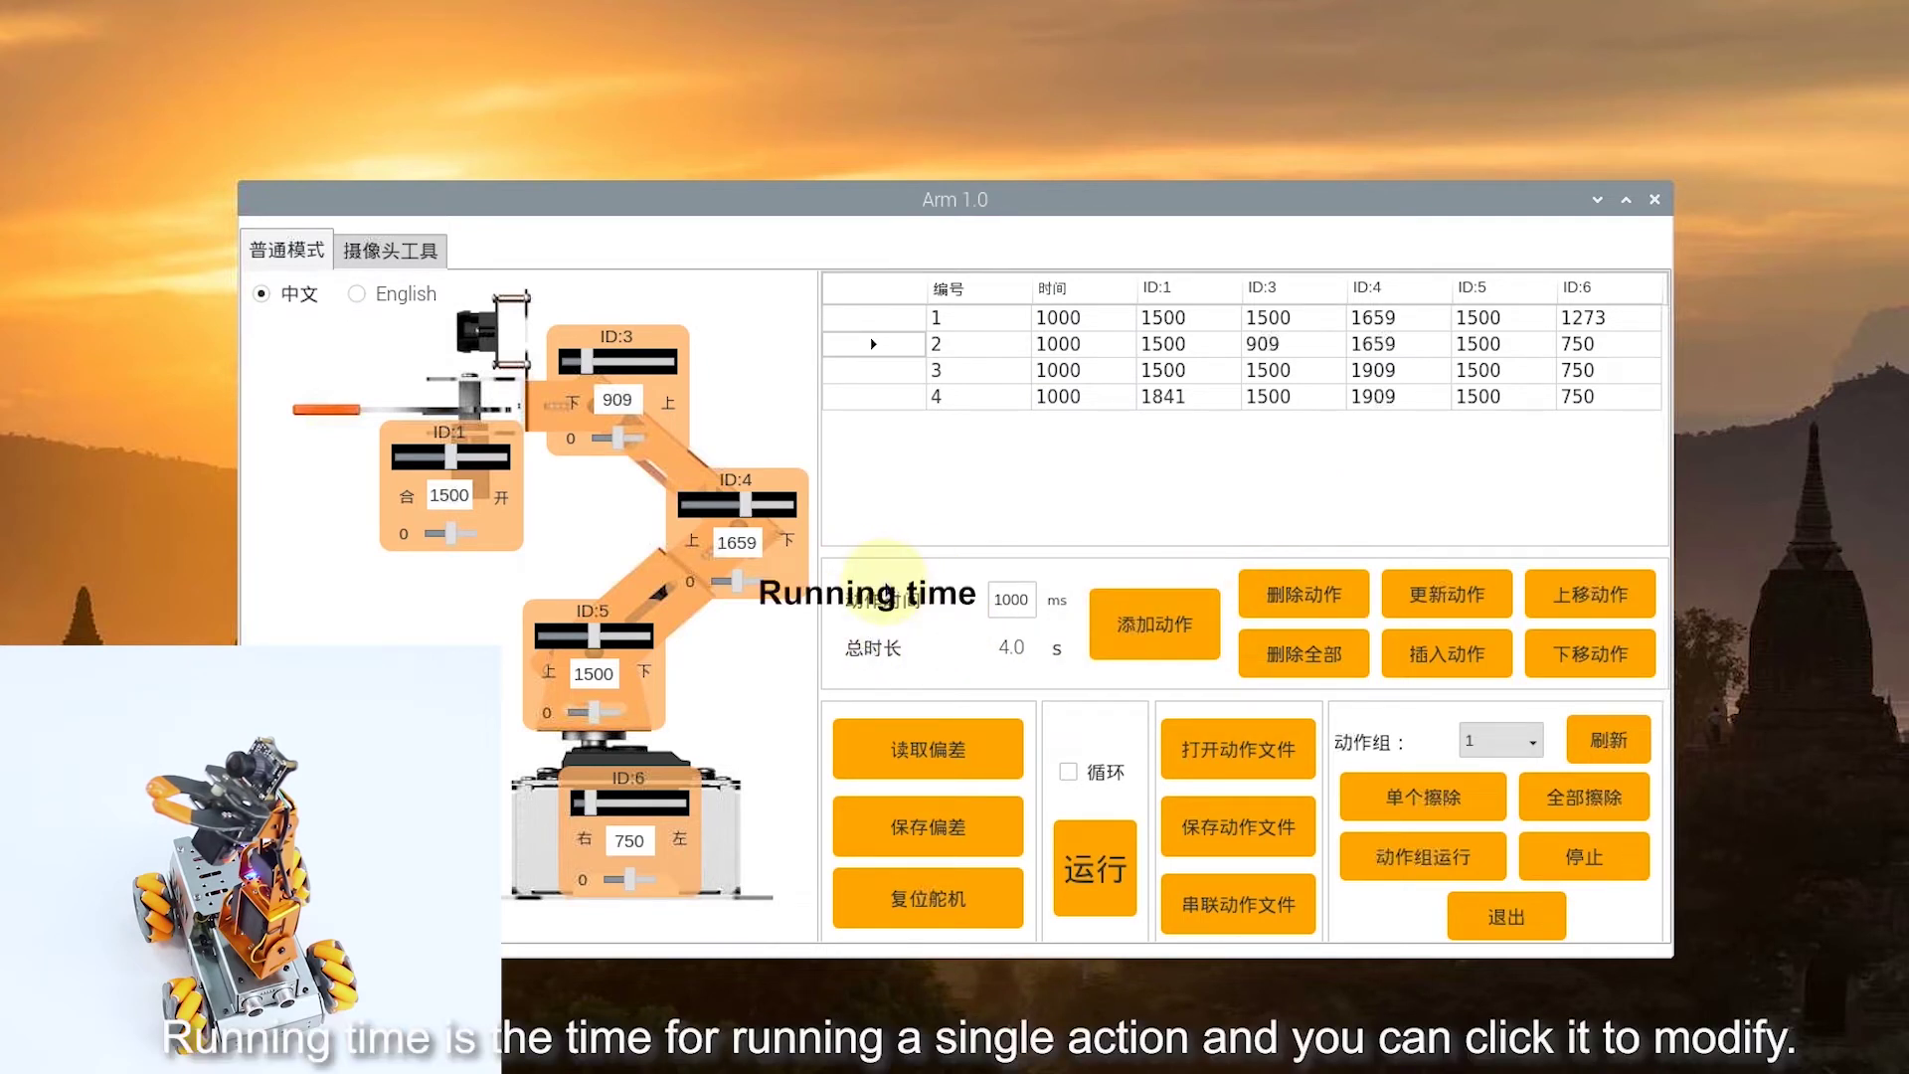
double_click(989, 600)
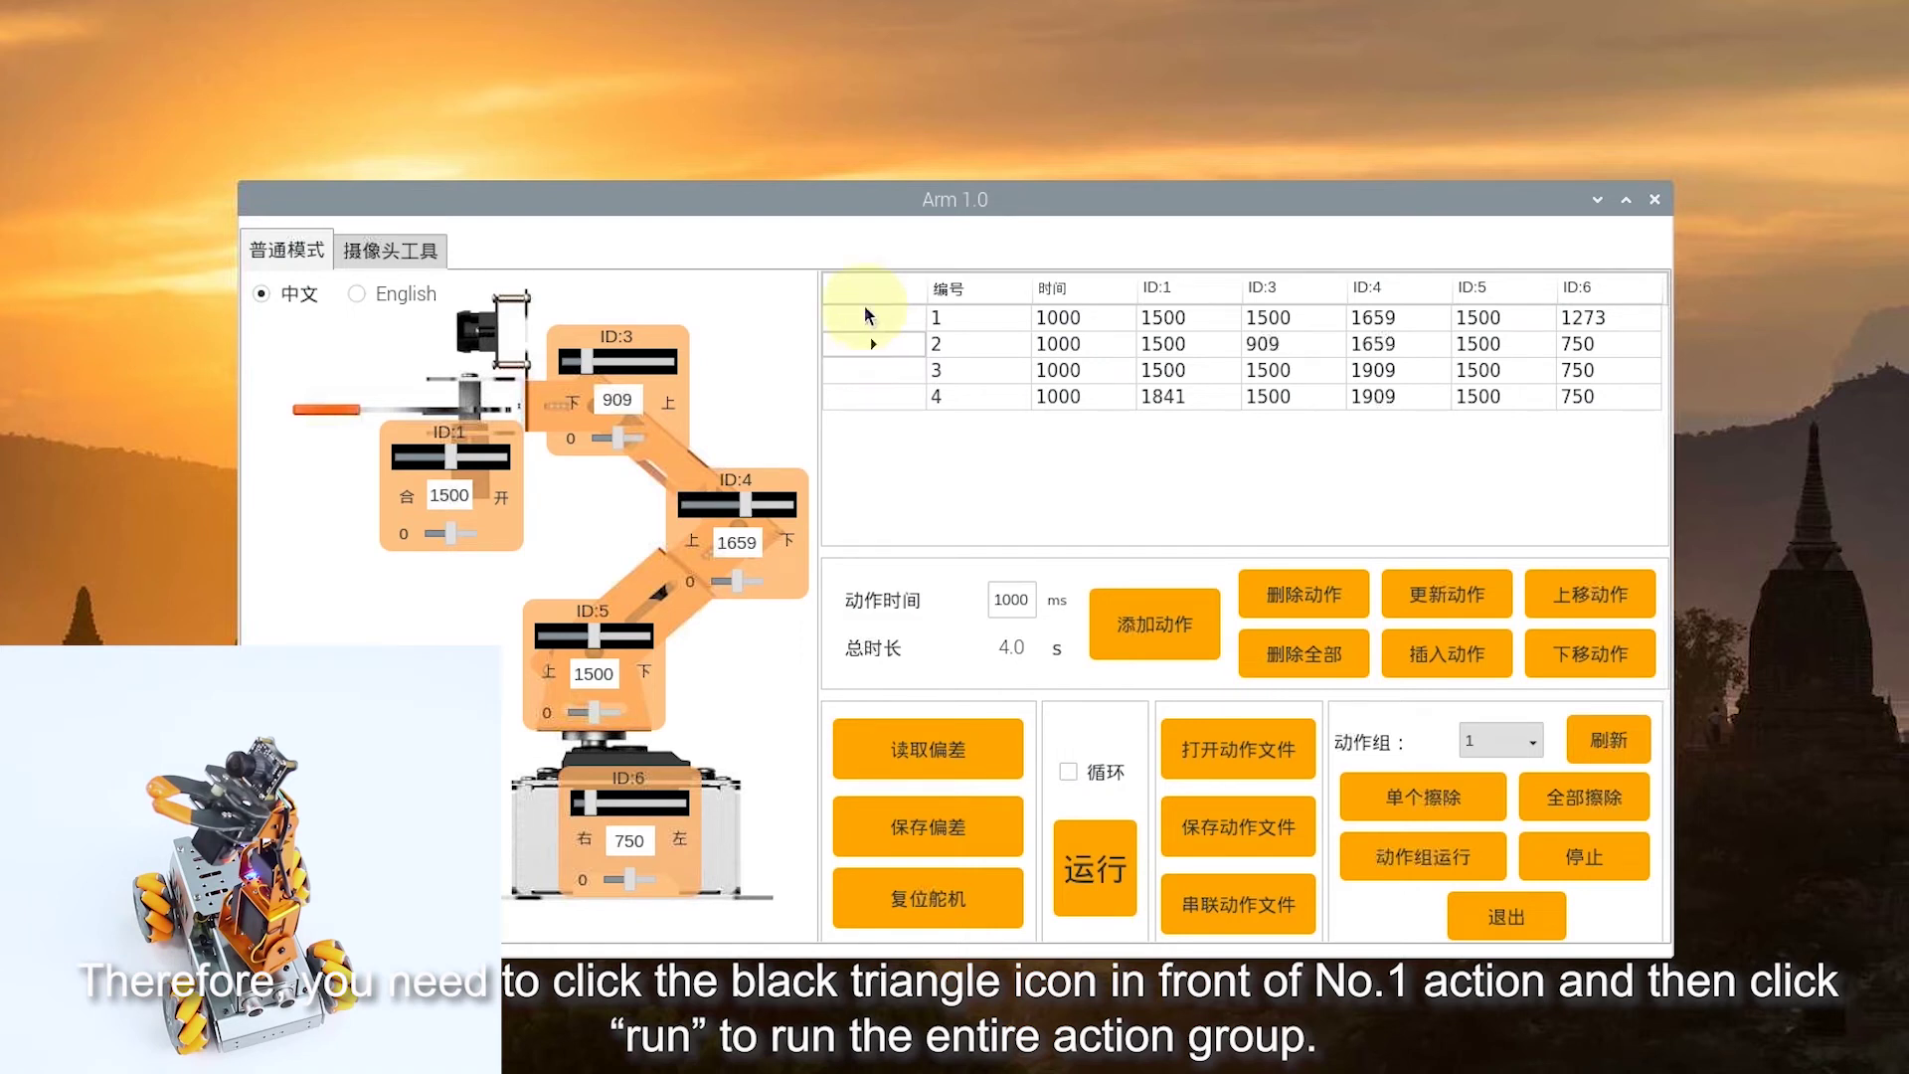
Run the whole action group starting from action 1 and dismiss the completion message
click(877, 316)
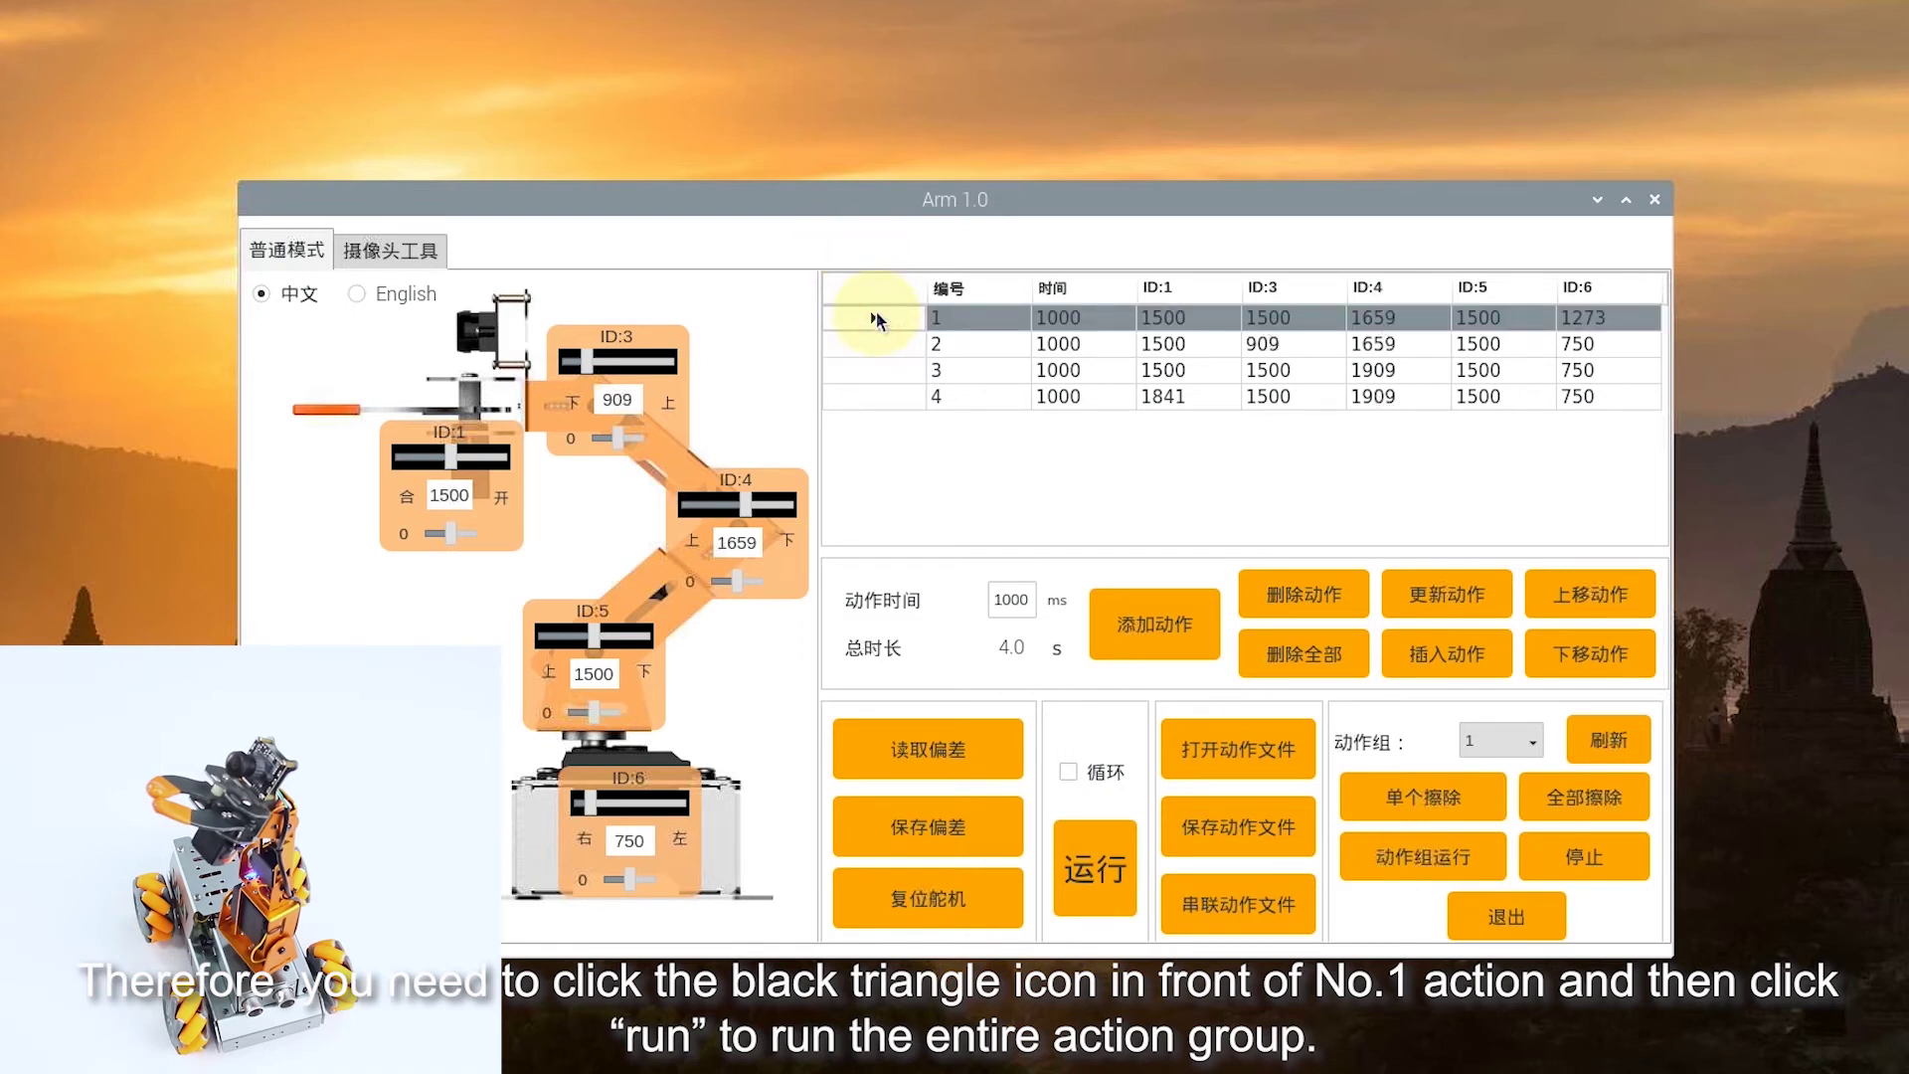
click(1081, 857)
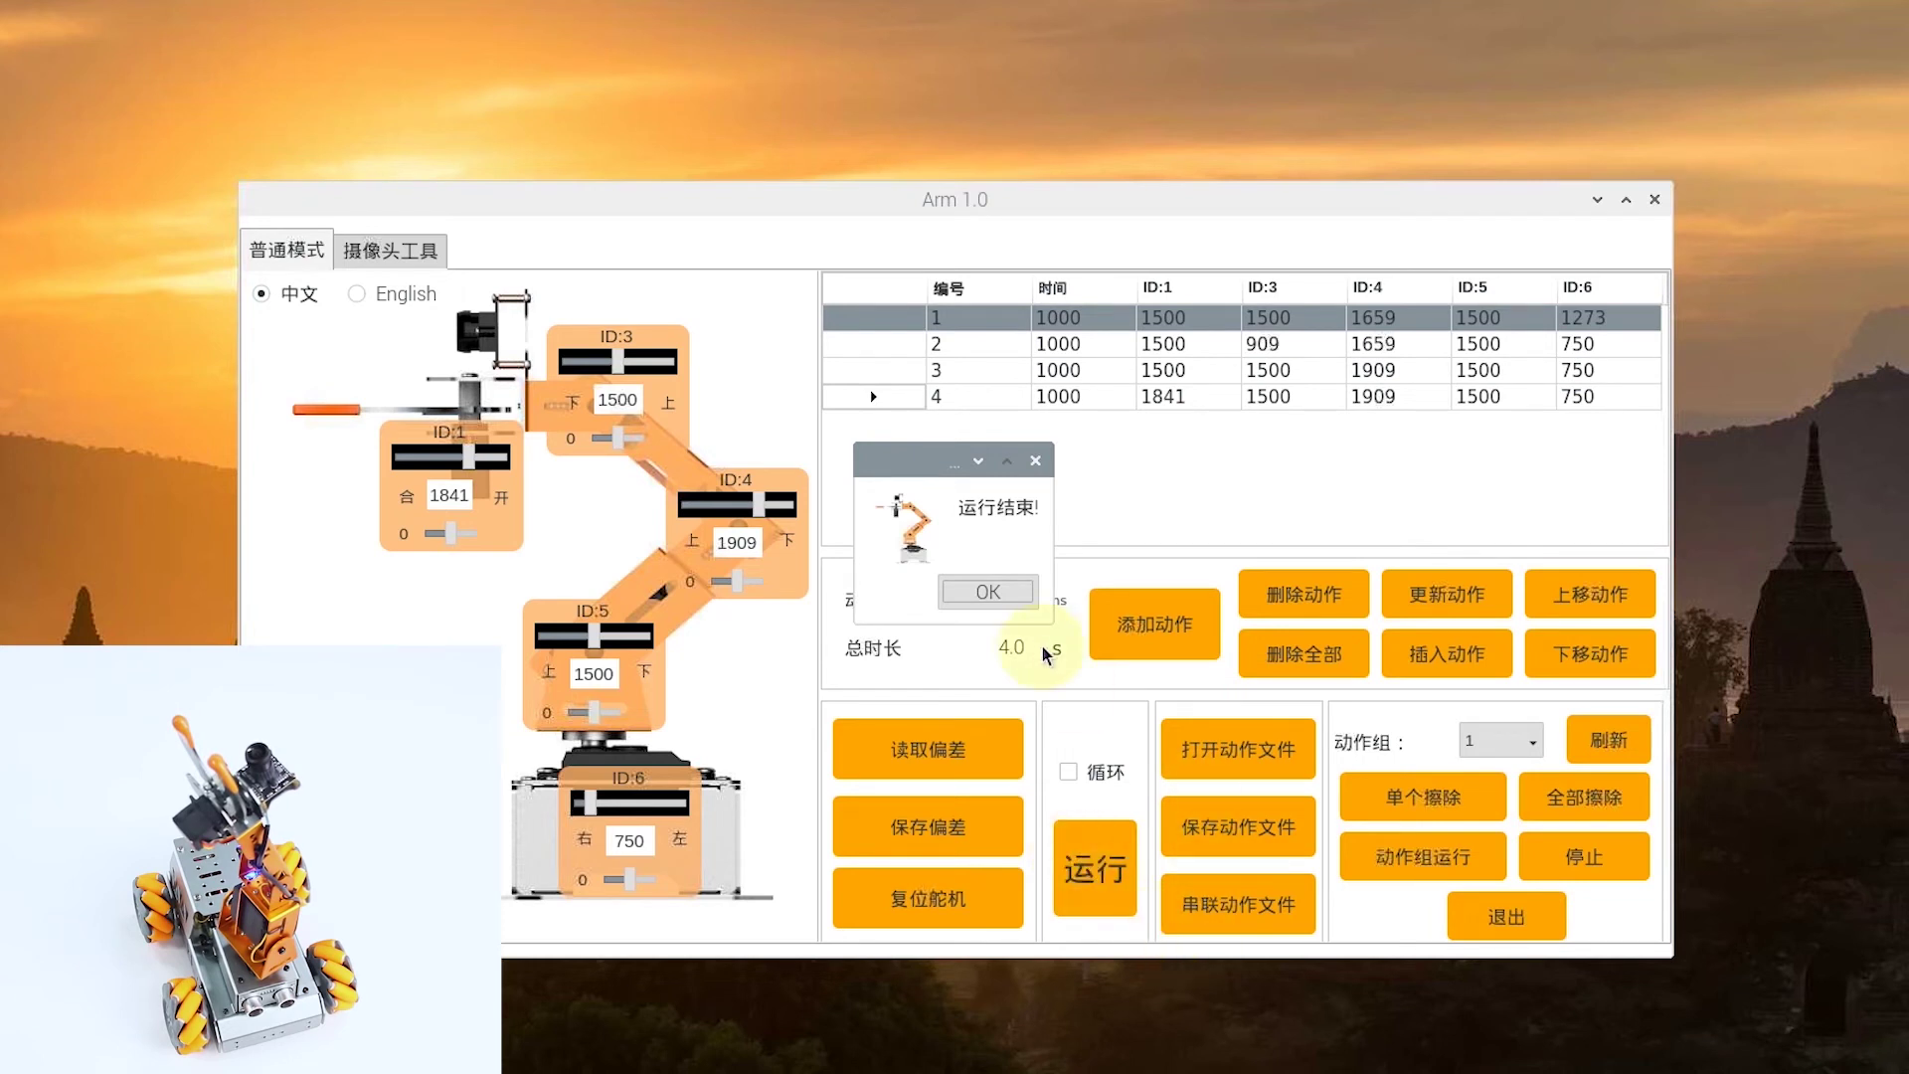
click(988, 592)
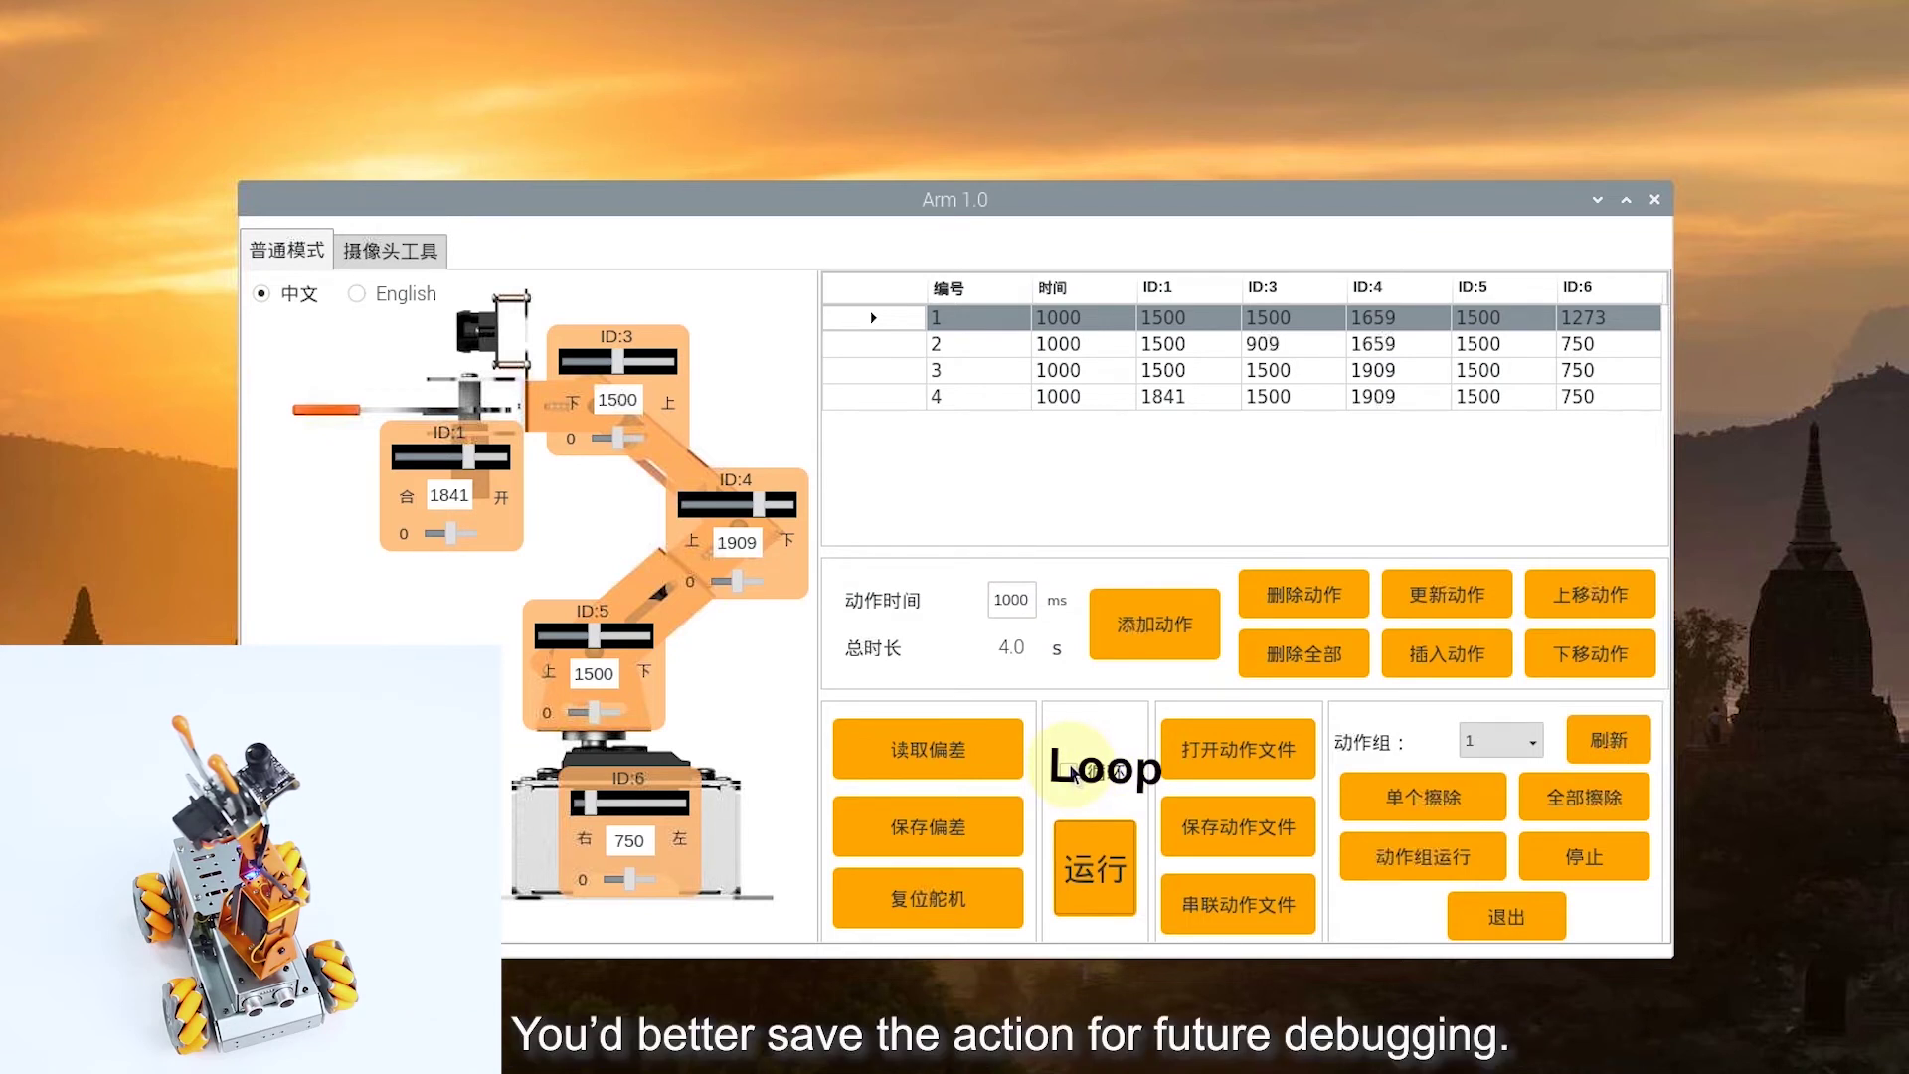
Save the action group as an action file named hiwonder in the ActionGroups folder
click(1249, 835)
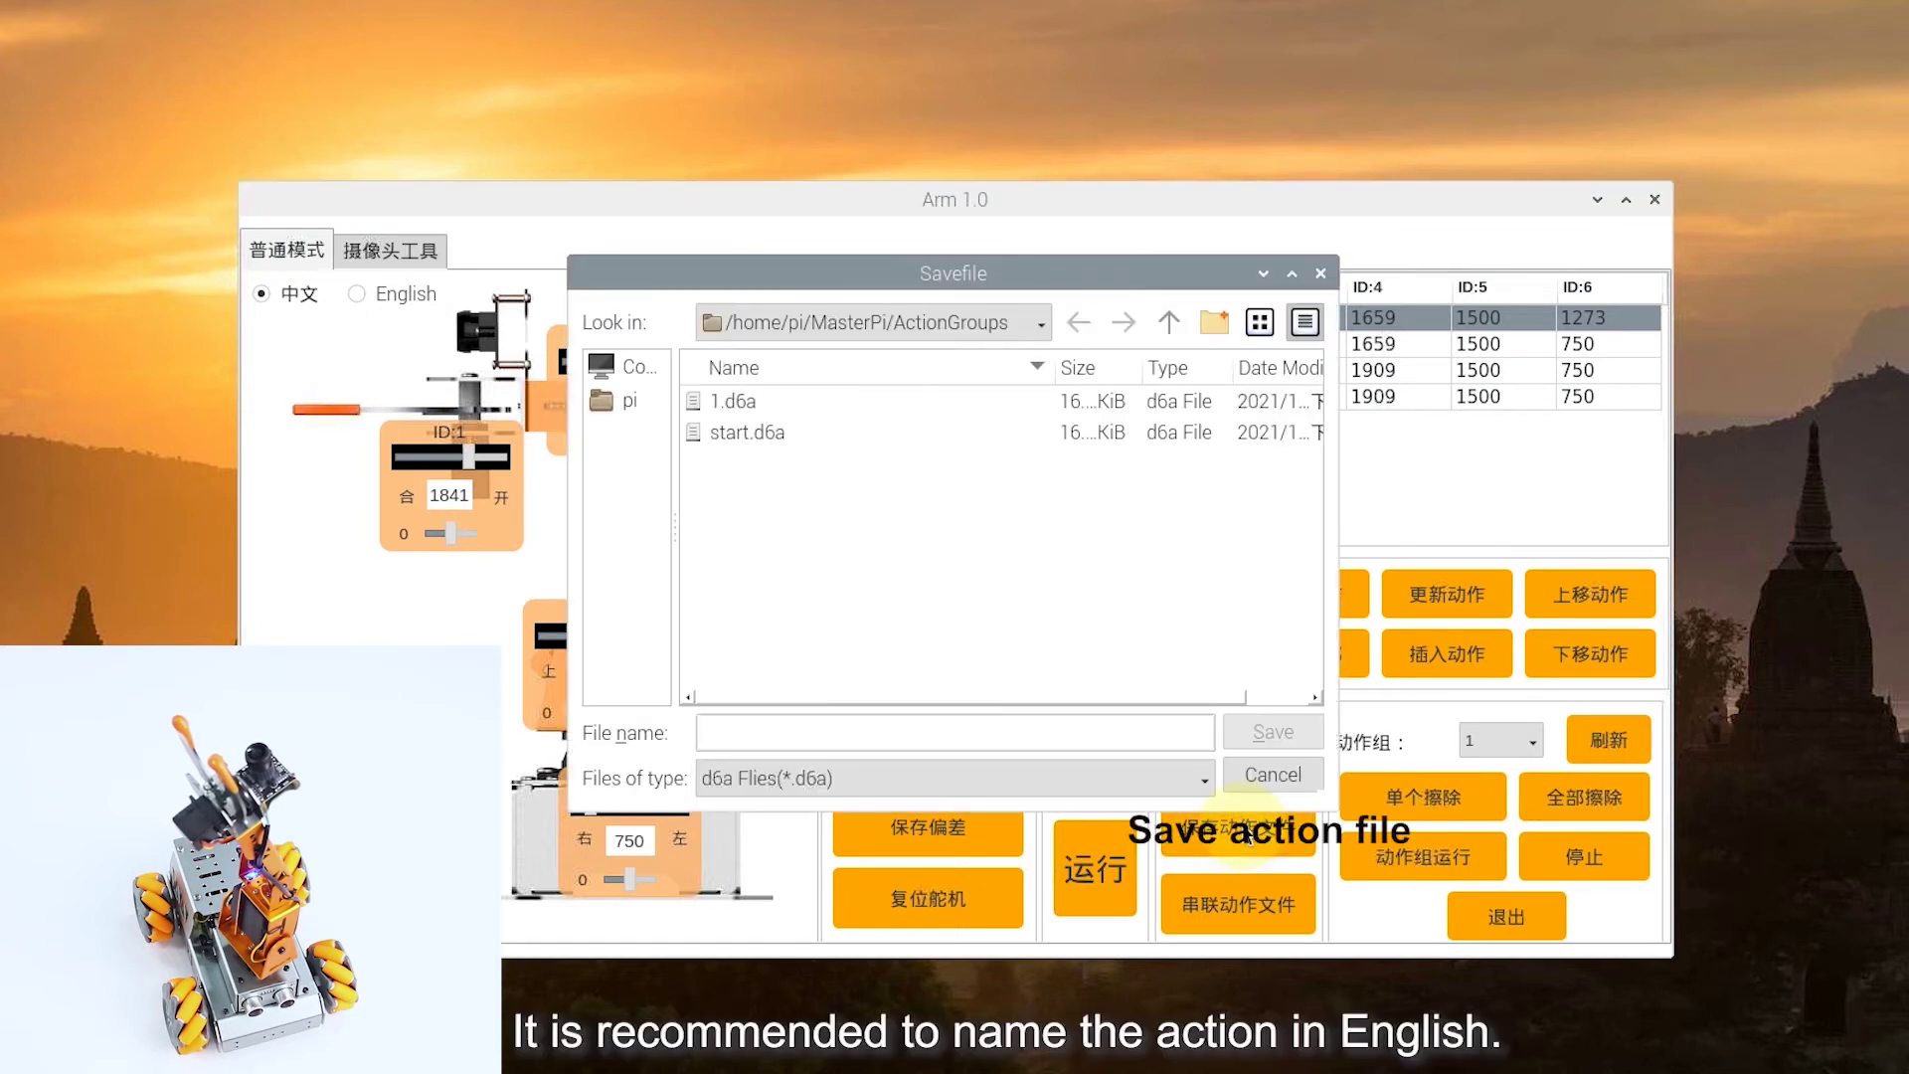
click(896, 740)
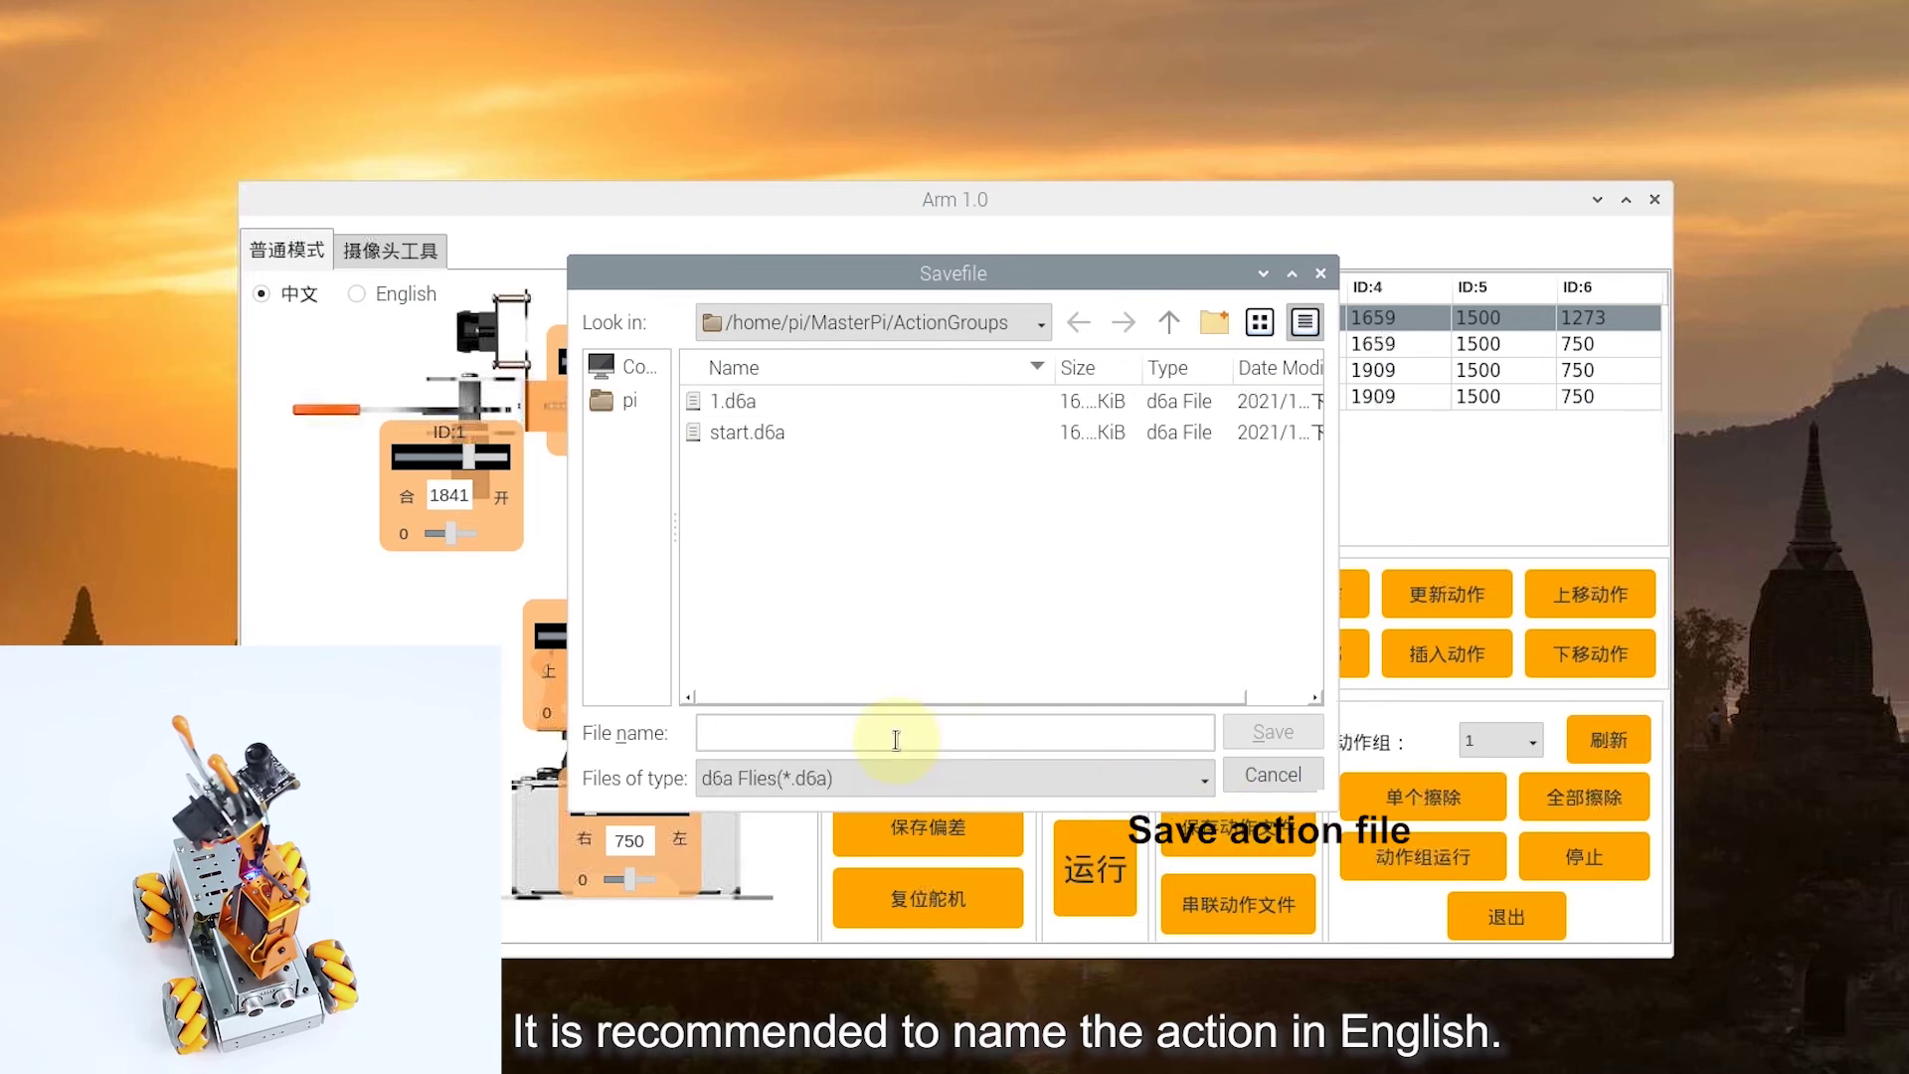
text(h)
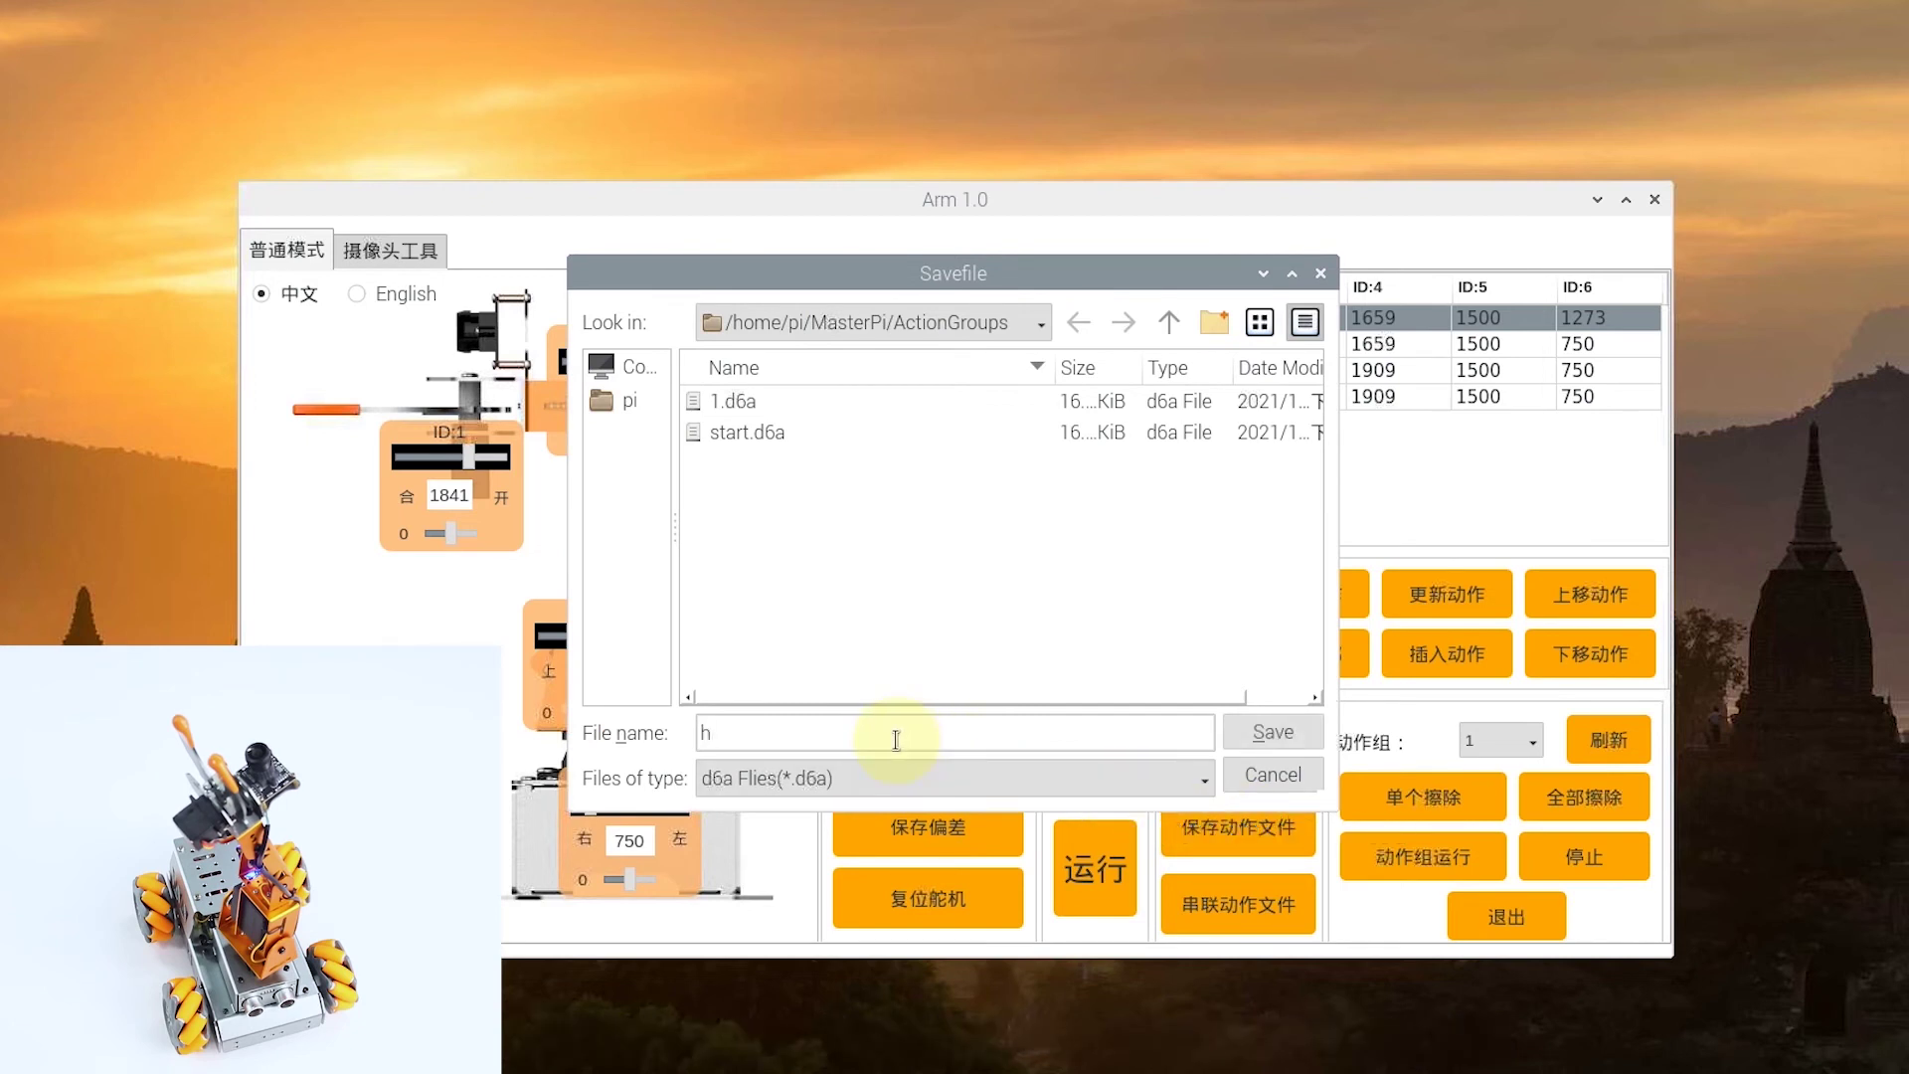
text(iwonder)
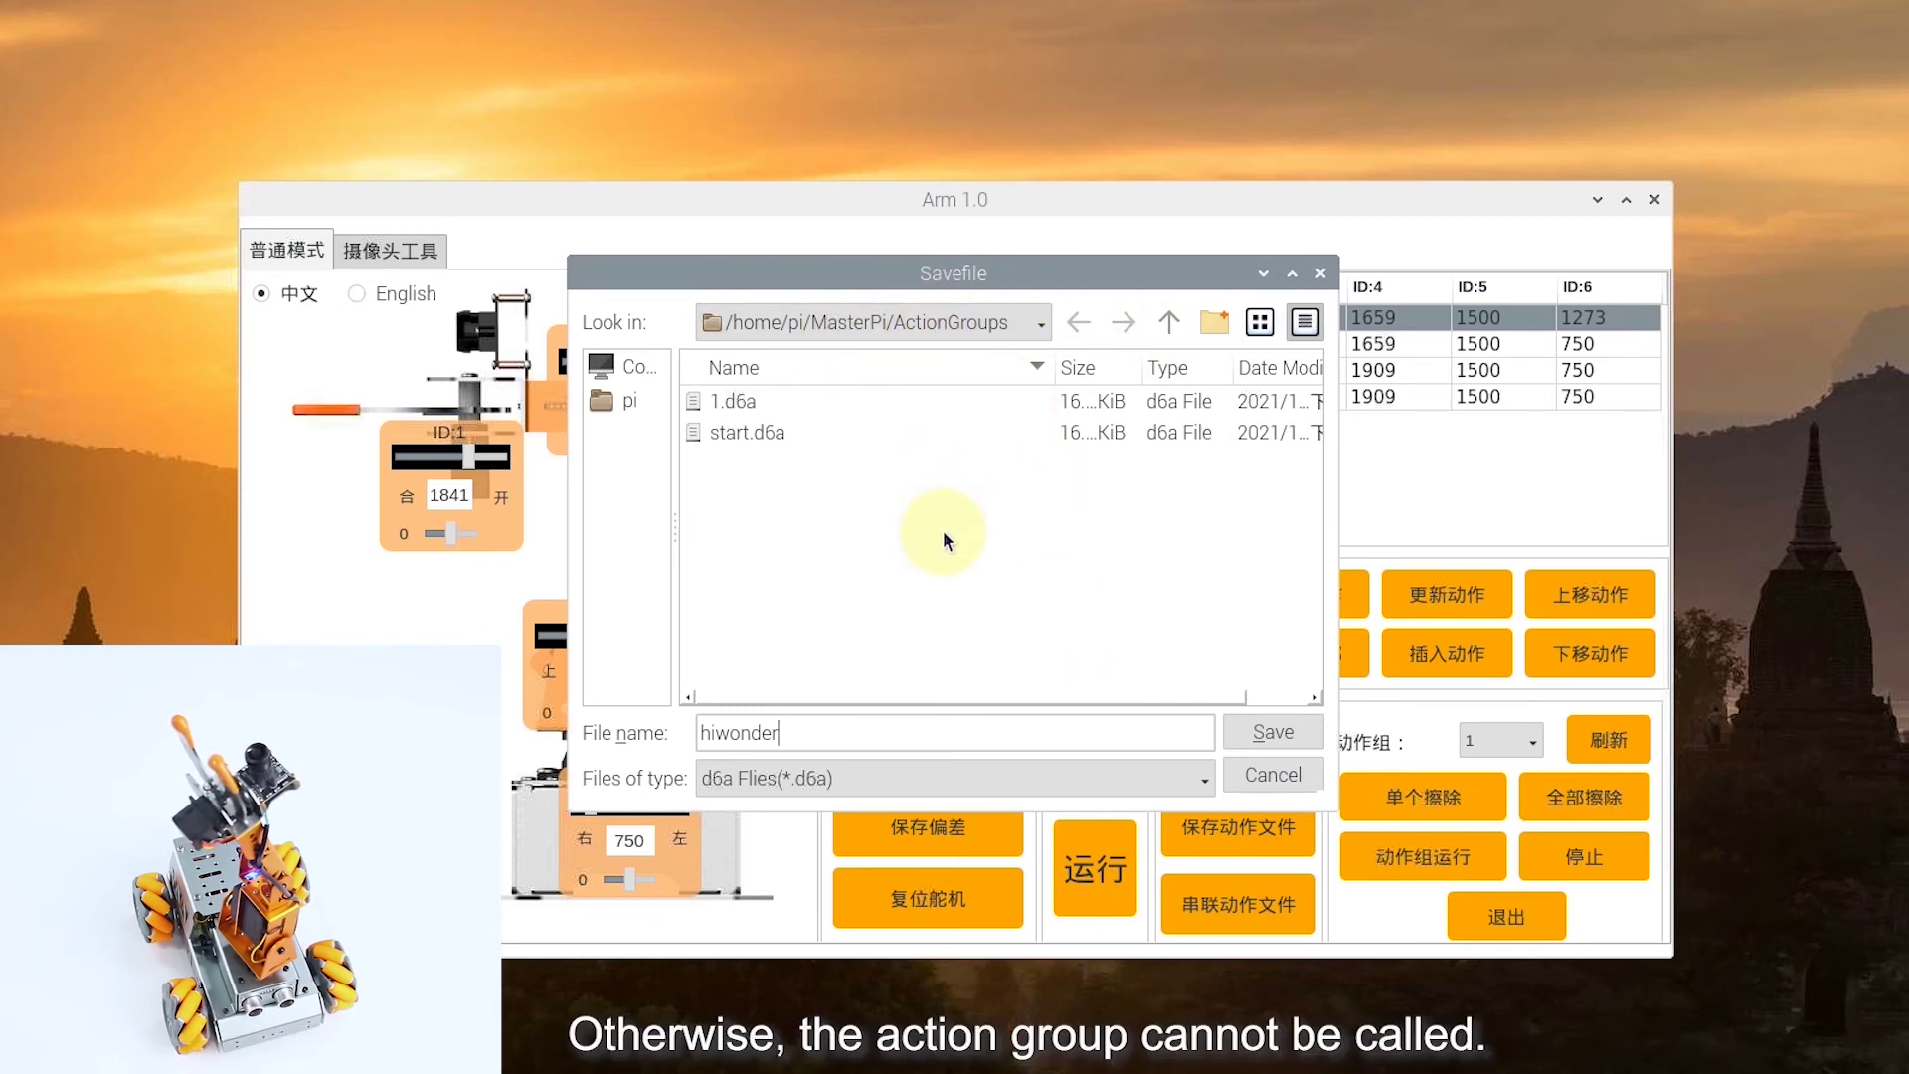
click(1272, 733)
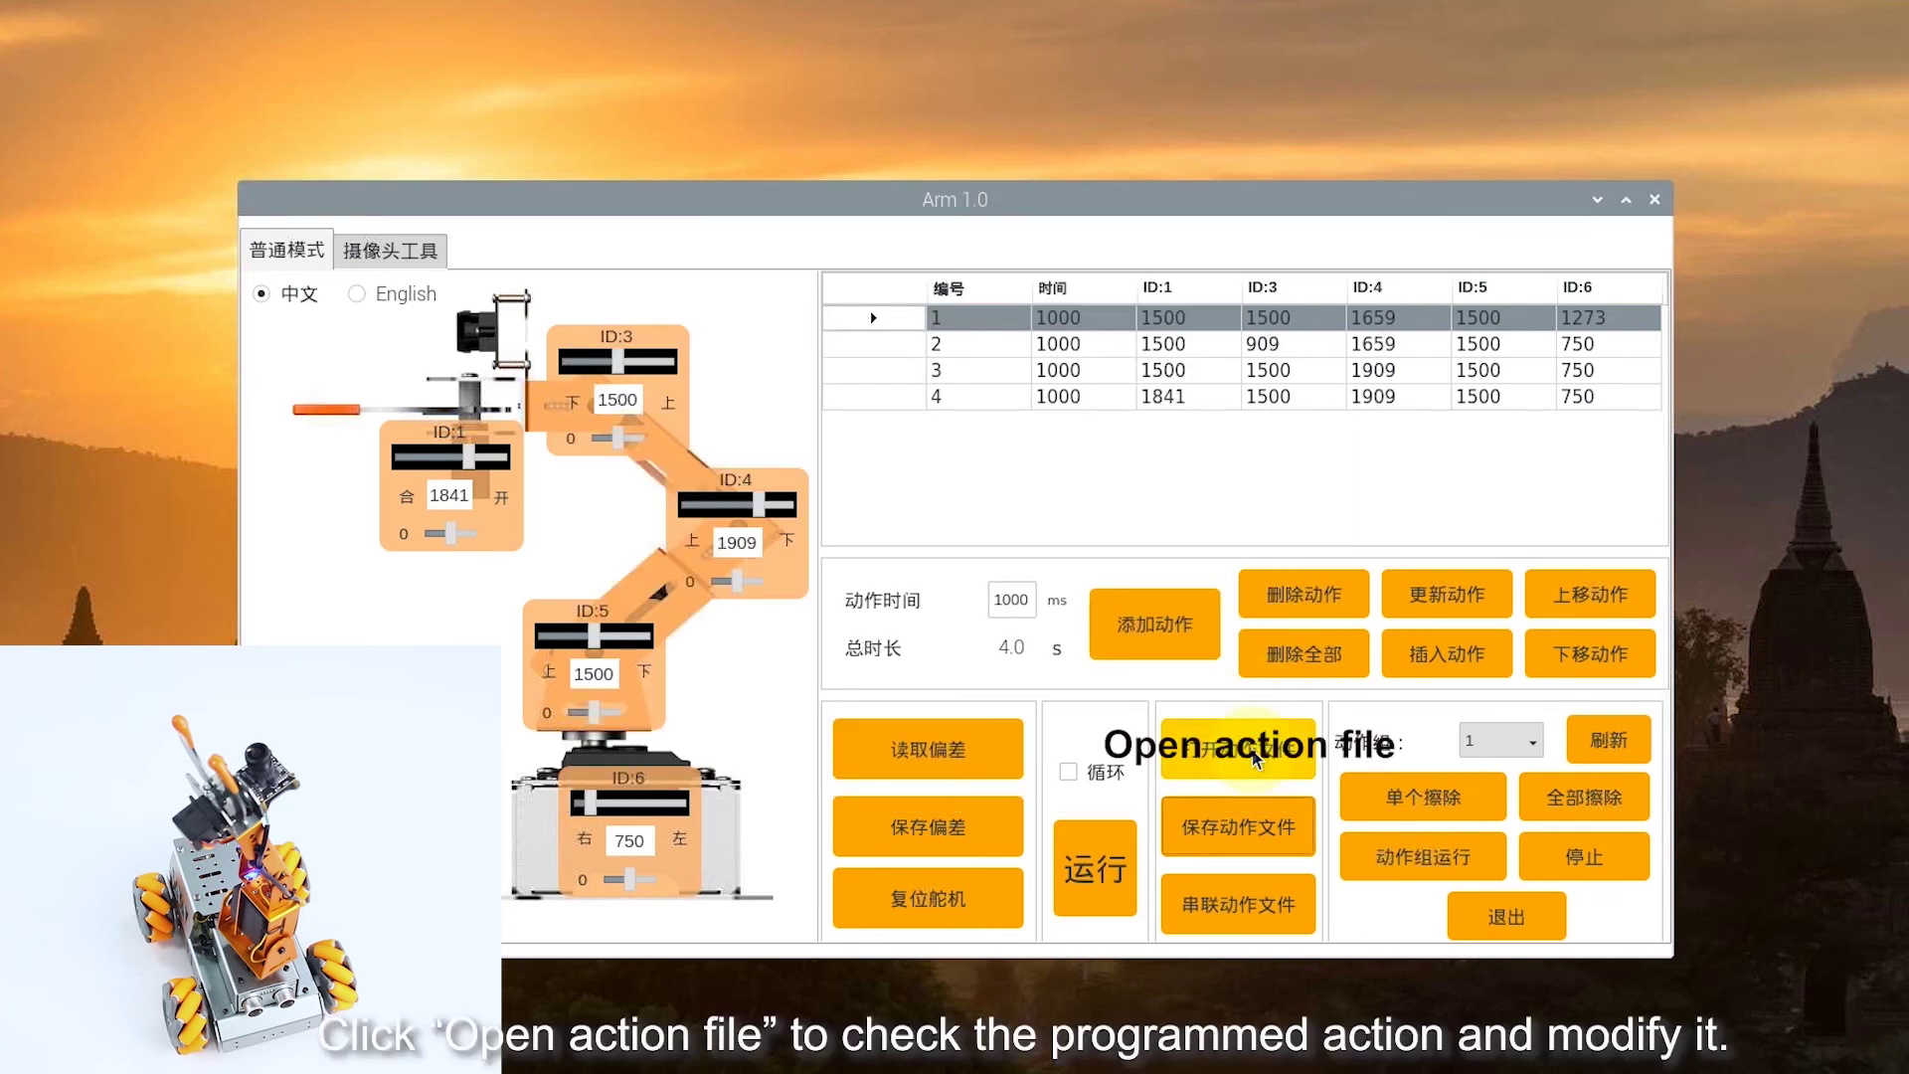
View the action files available for opening in the ActionGroups folder without loading any of them
click(1255, 755)
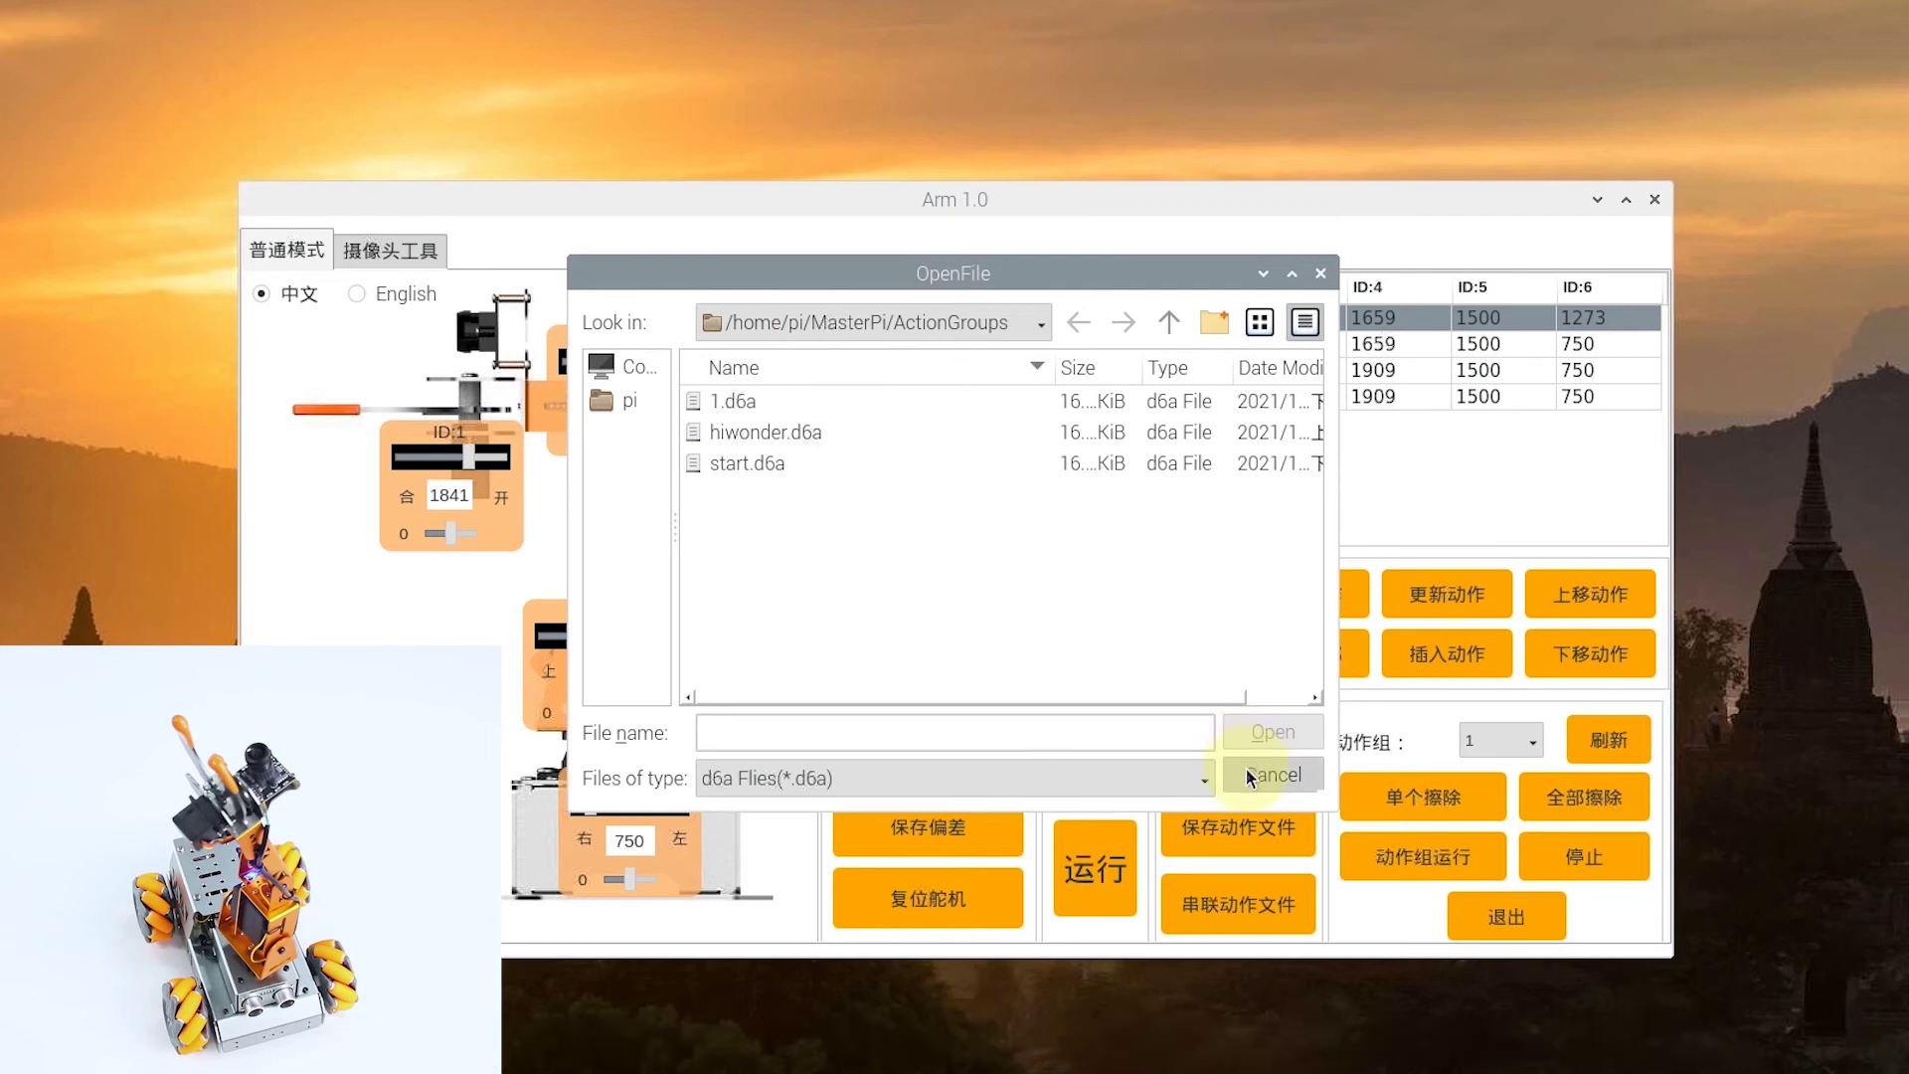
click(1251, 777)
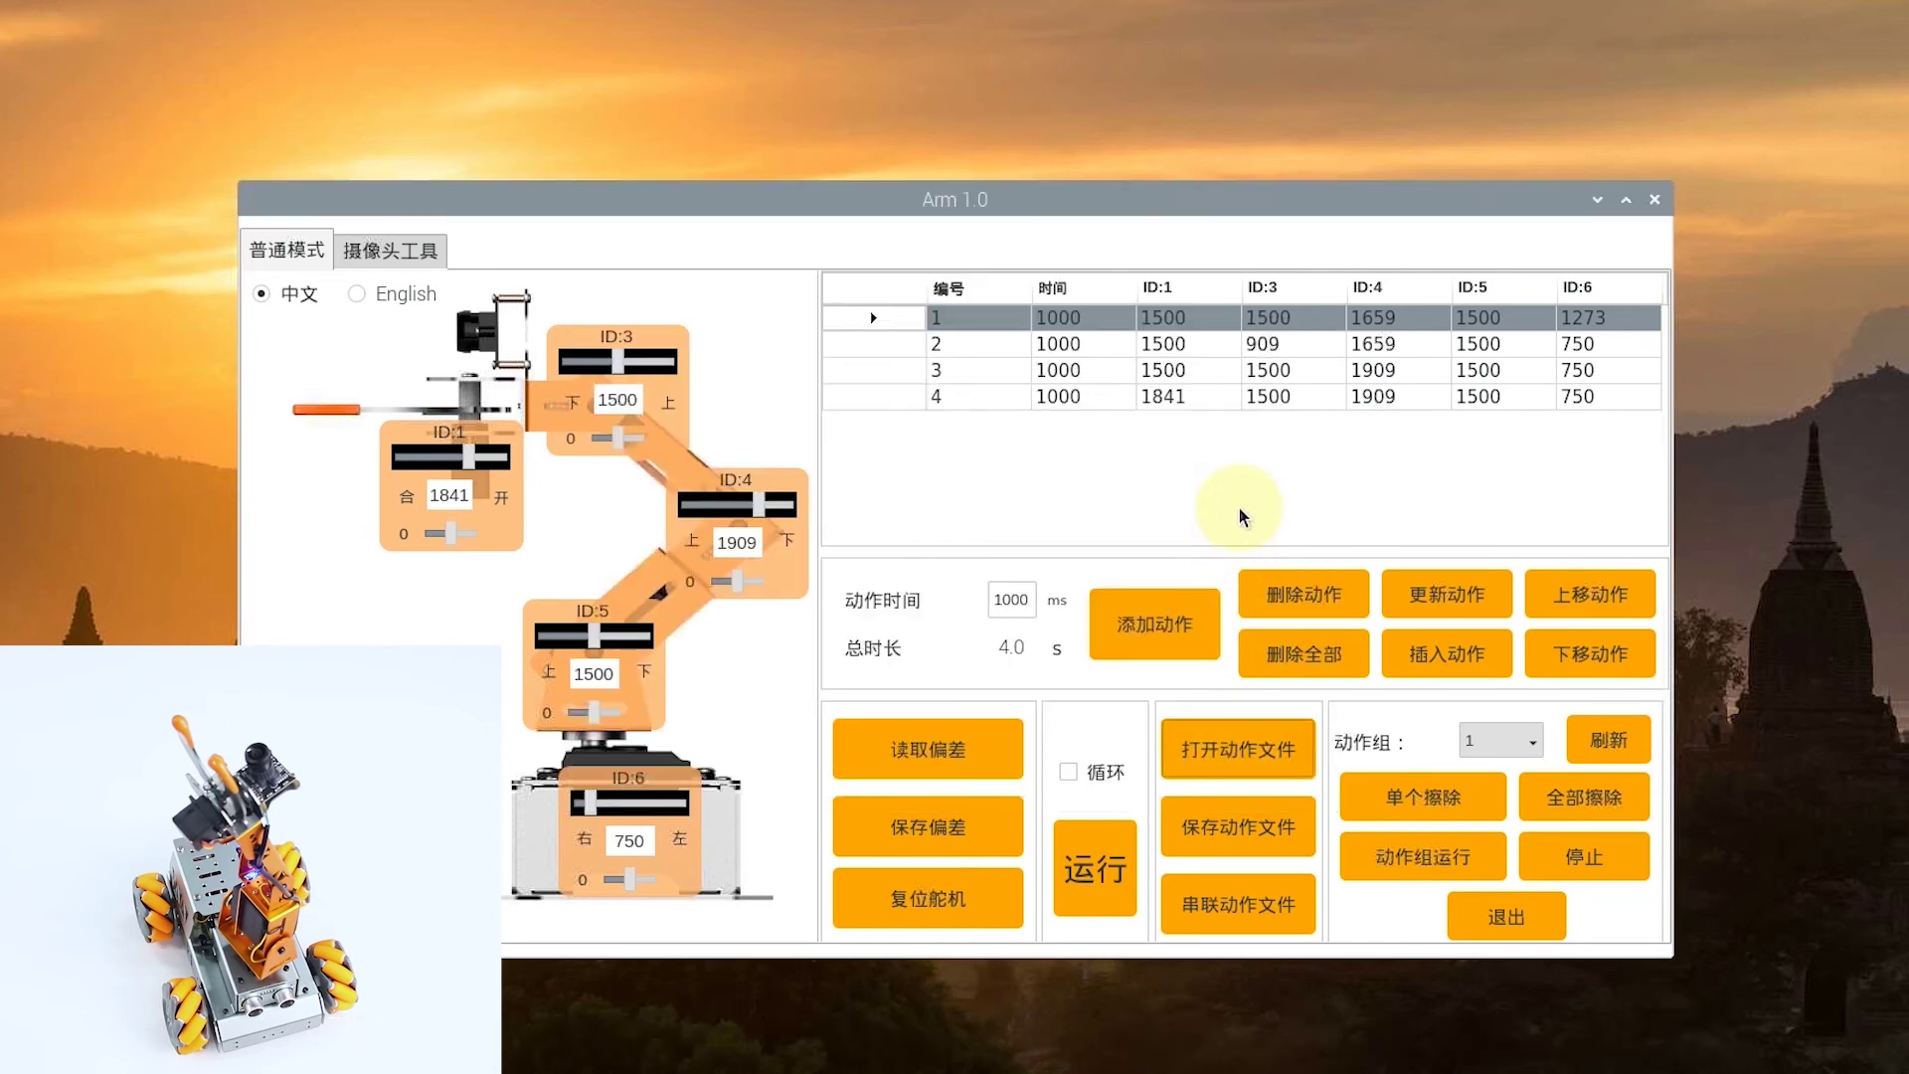